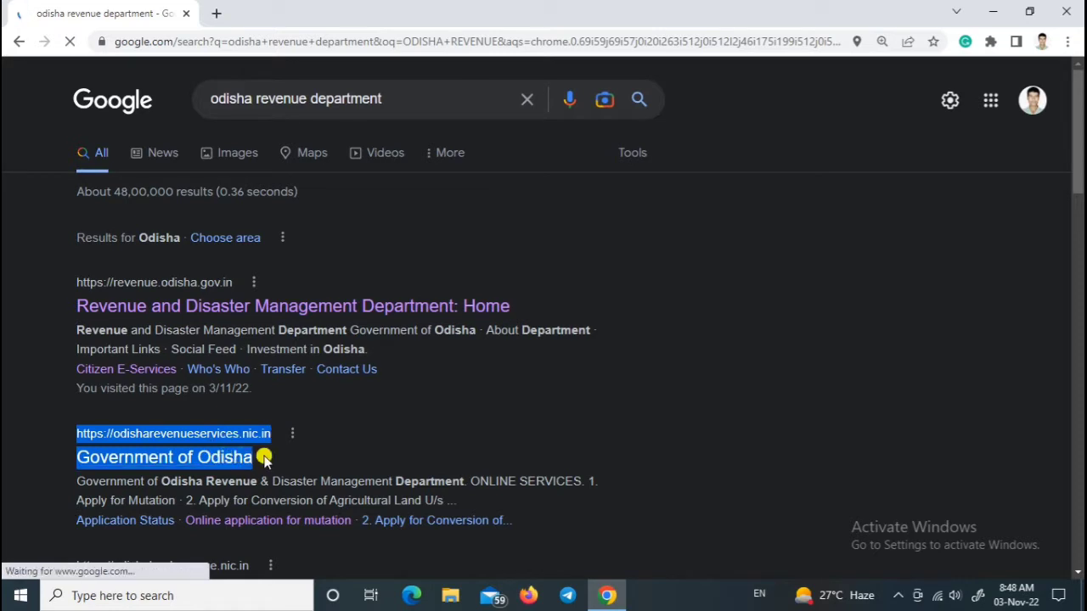
Open the odisharevenueservices.nic.in site from the search results and start the Apply for Mutation online service.
left_click(185, 459)
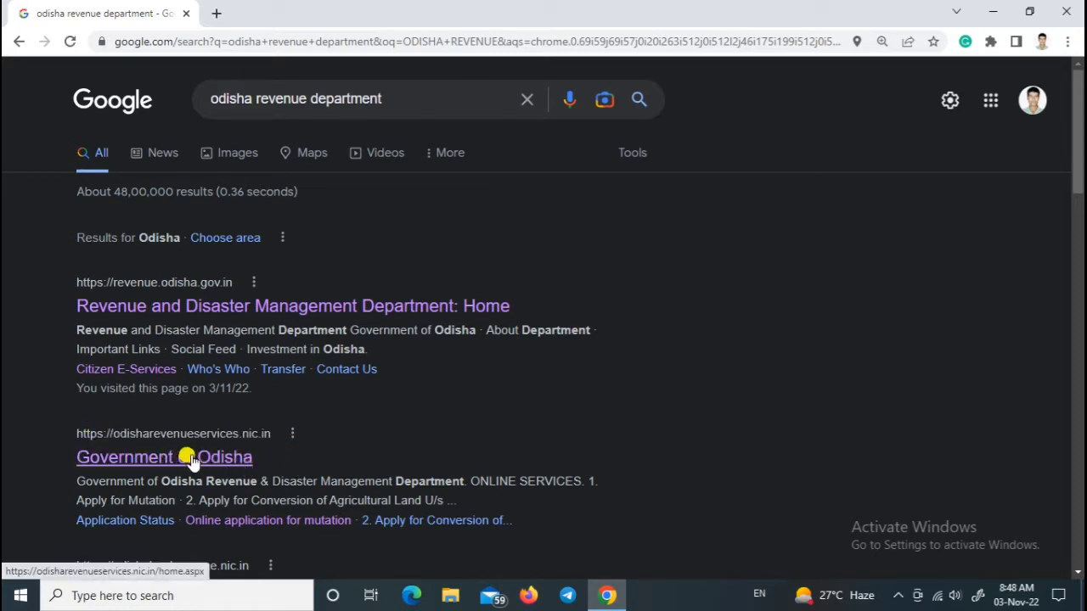
left_click(174, 461)
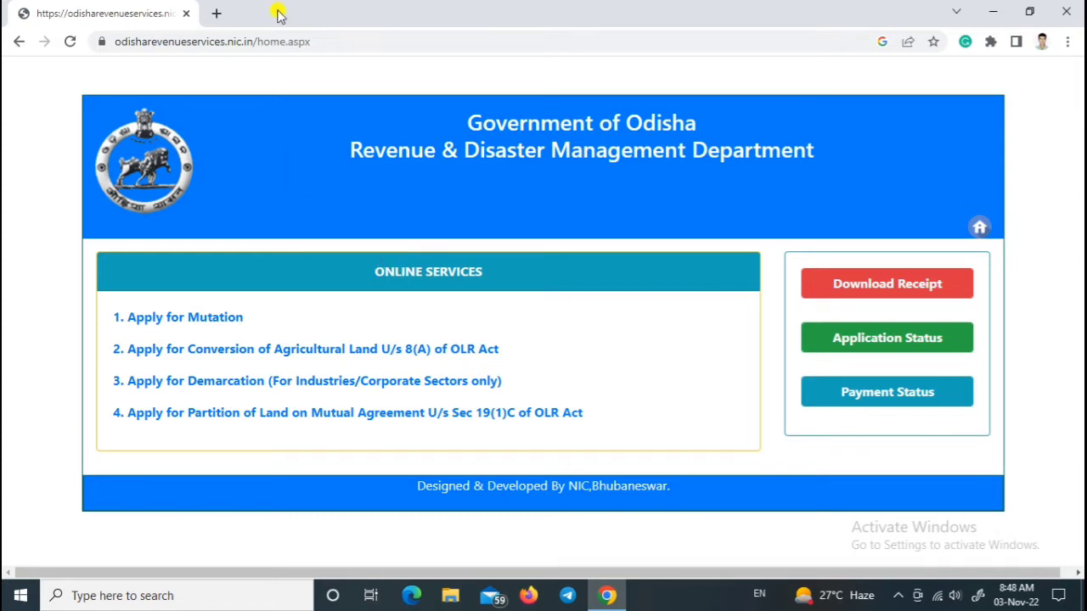
left_click_drag(335, 41, 127, 51)
left_click(346, 44)
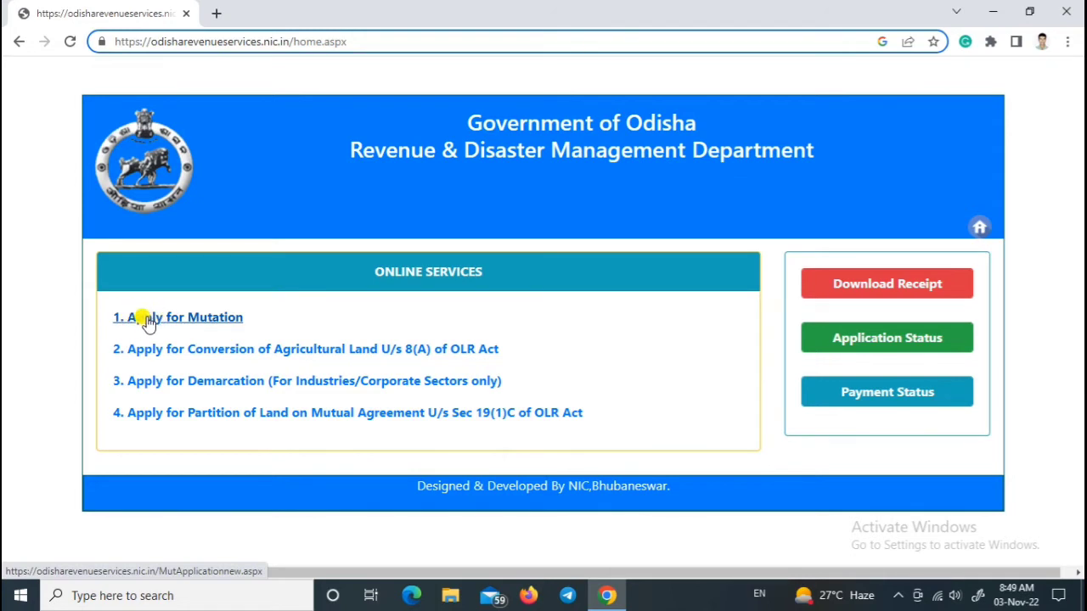
left_click(180, 321)
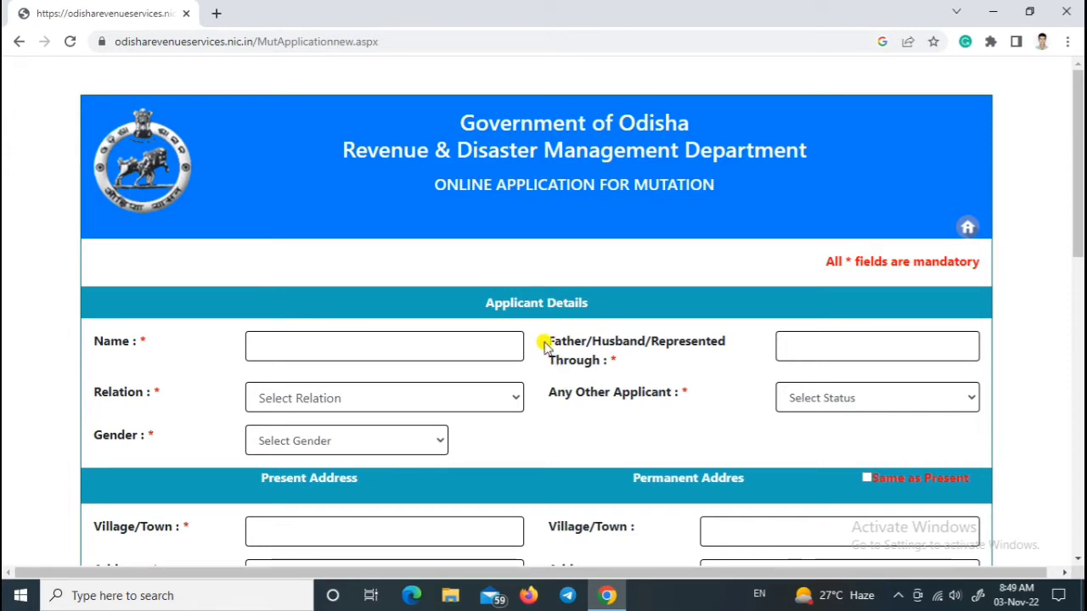
Set the applicant's relation to Father in the Applicant Details section.
left_click_drag(625, 305, 479, 293)
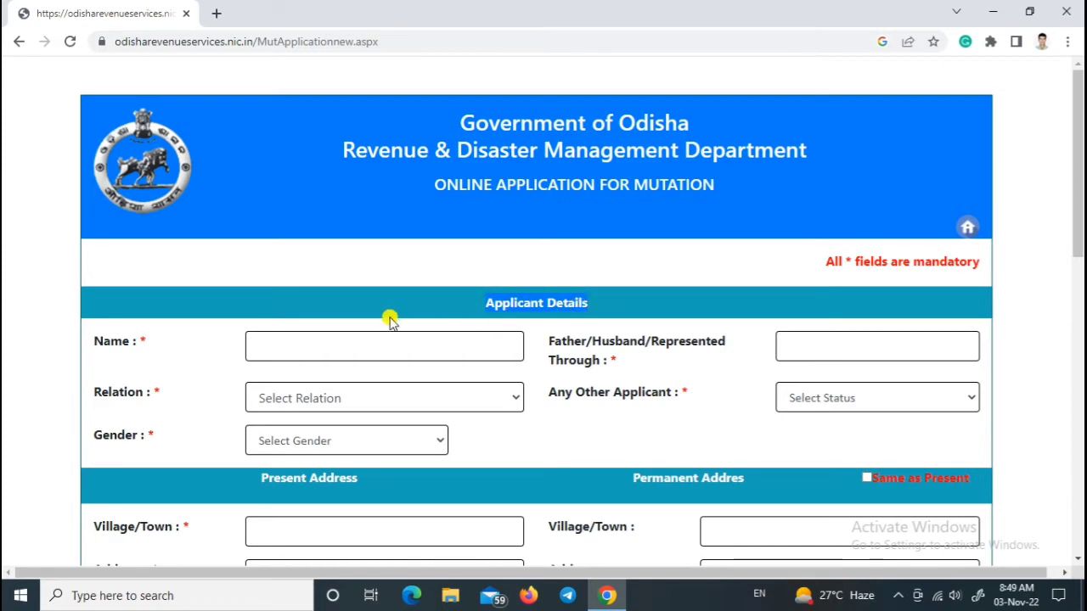
left_click(468, 314)
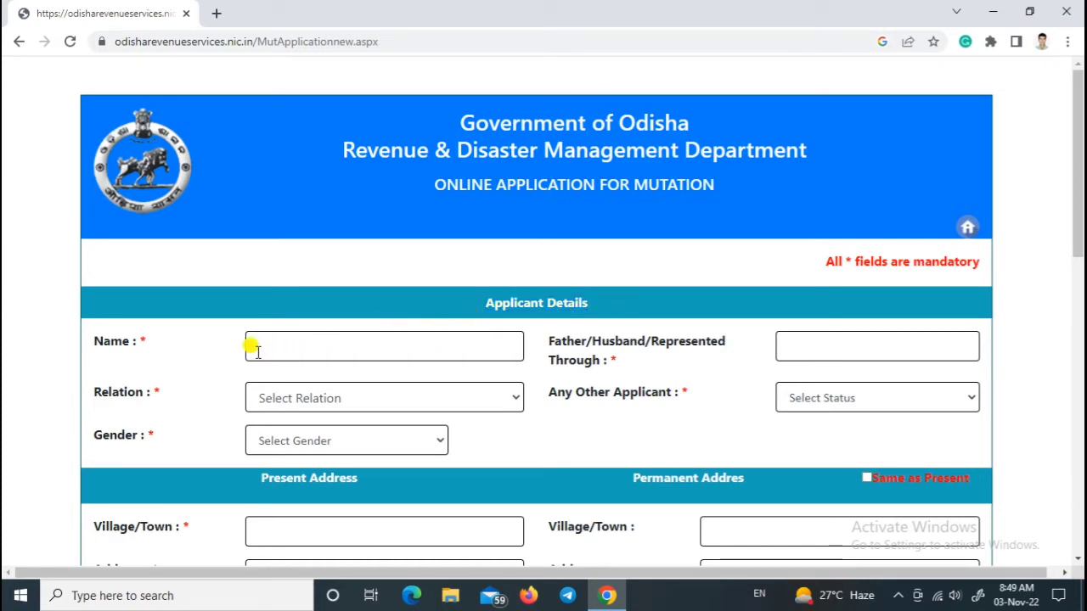
left_click(316, 343)
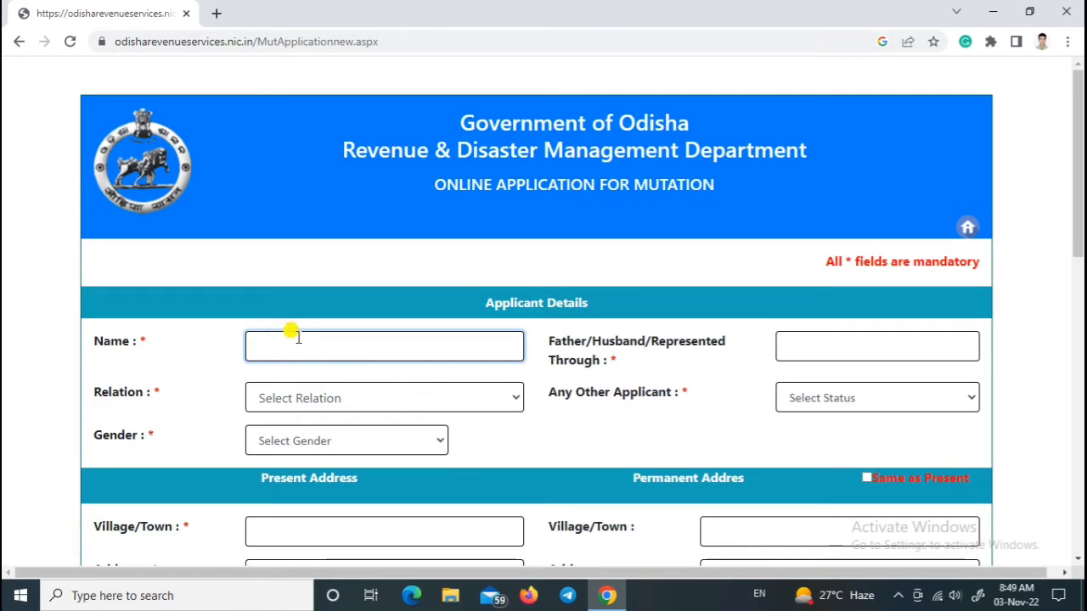
left_click(826, 346)
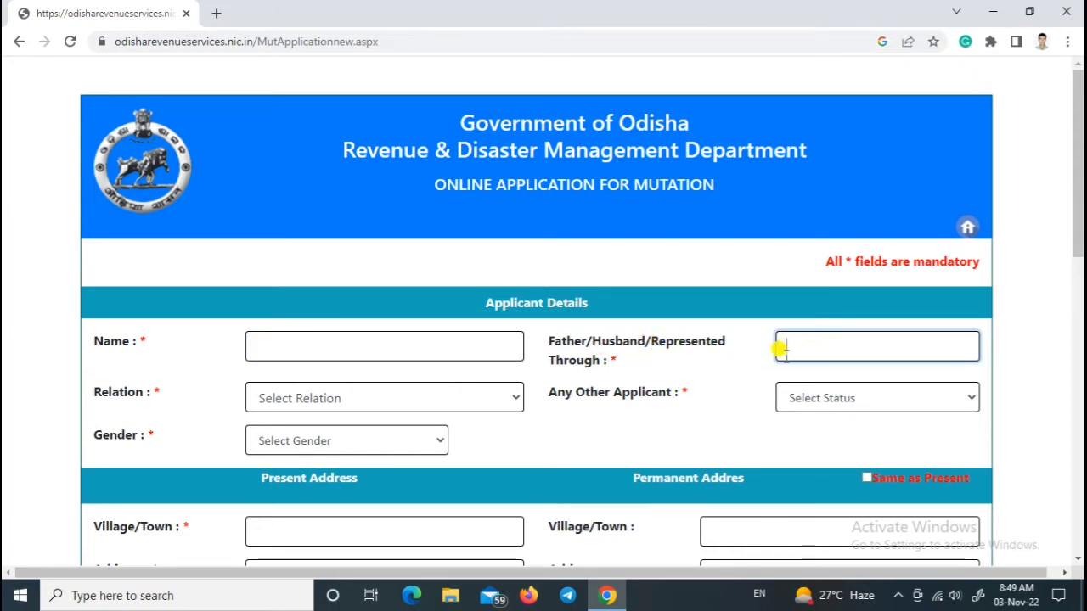
left_click(321, 407)
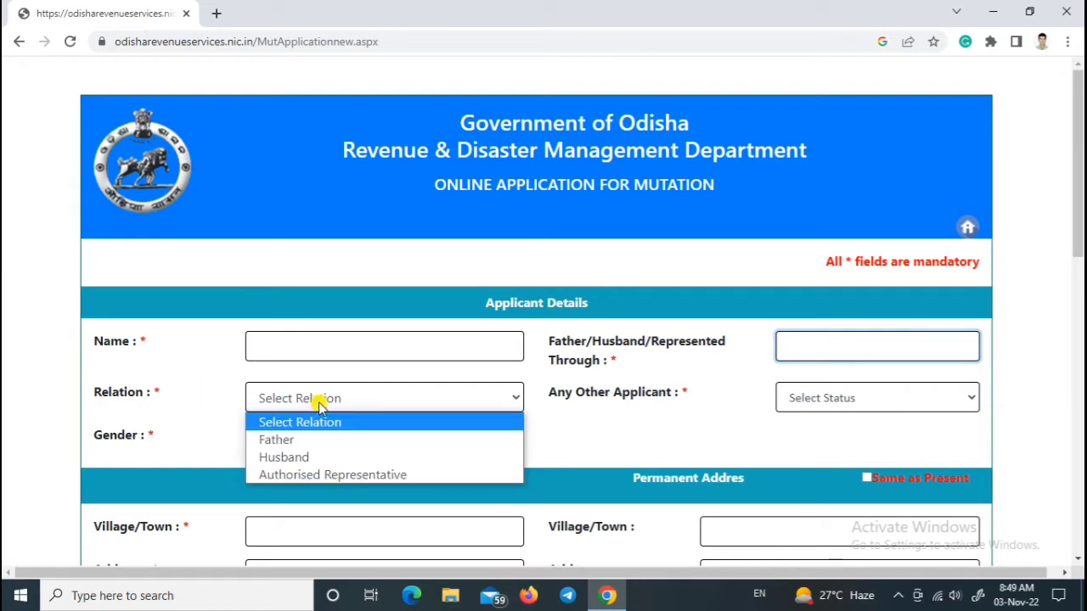
left_click(275, 440)
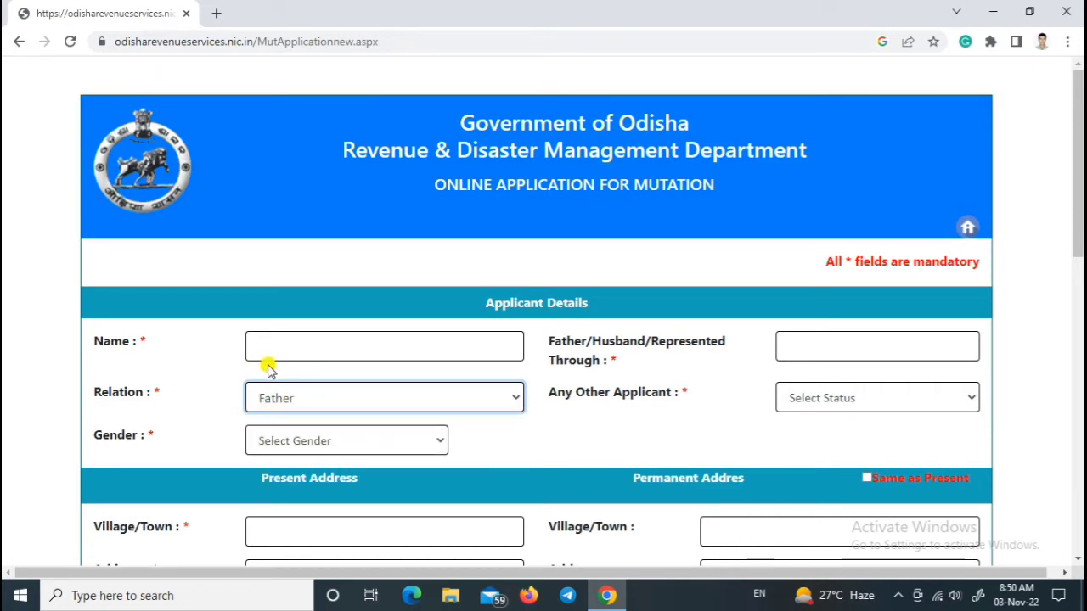
Set Any Other Applicant to No and the applicant's gender to Male.
left_click(808, 407)
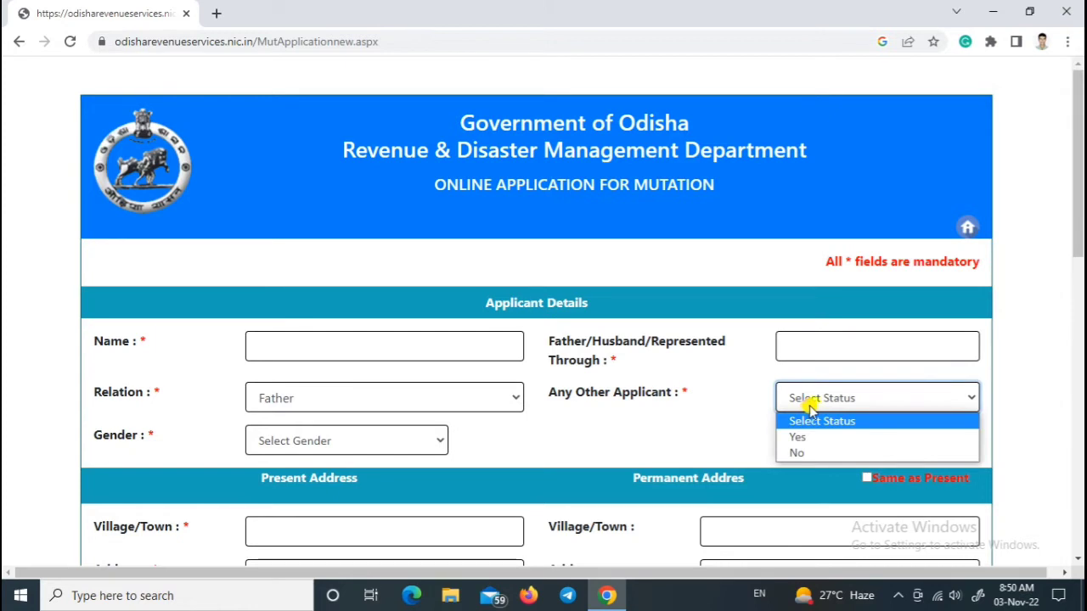
left_click(803, 438)
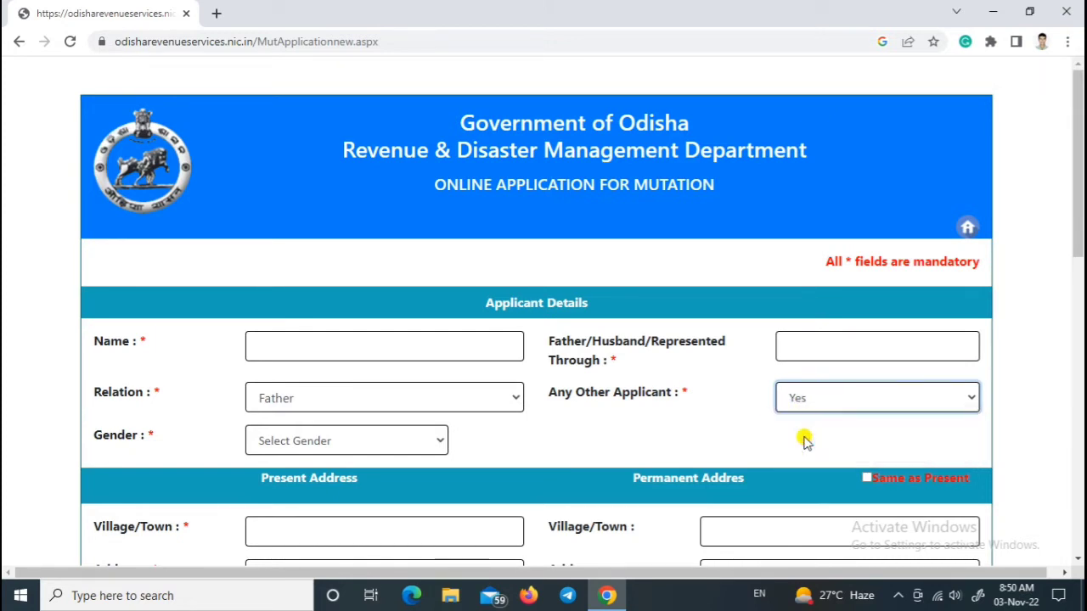
left_click(796, 400)
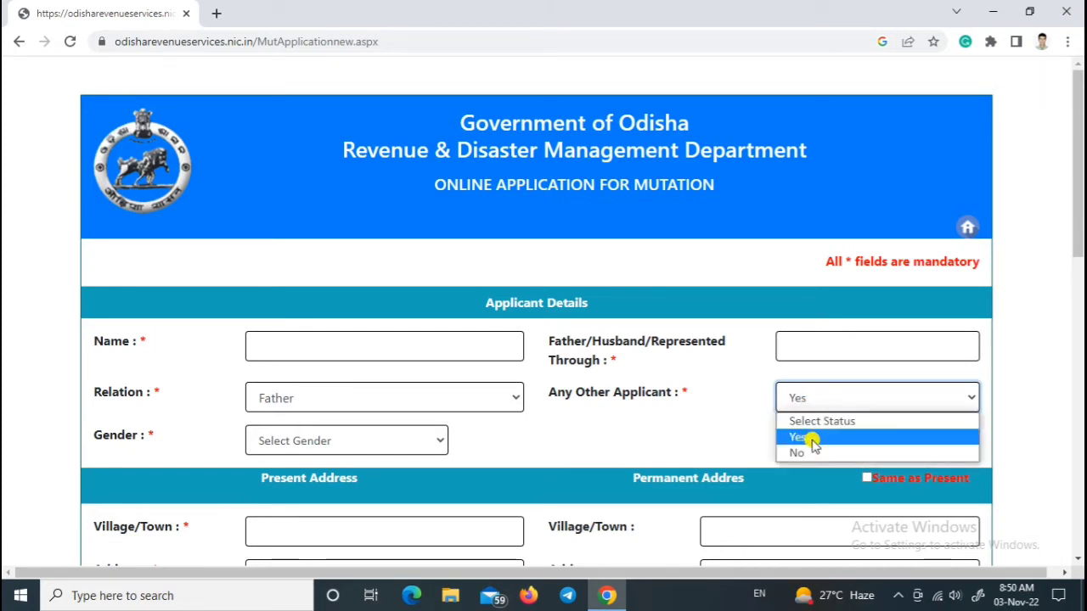
left_click(803, 453)
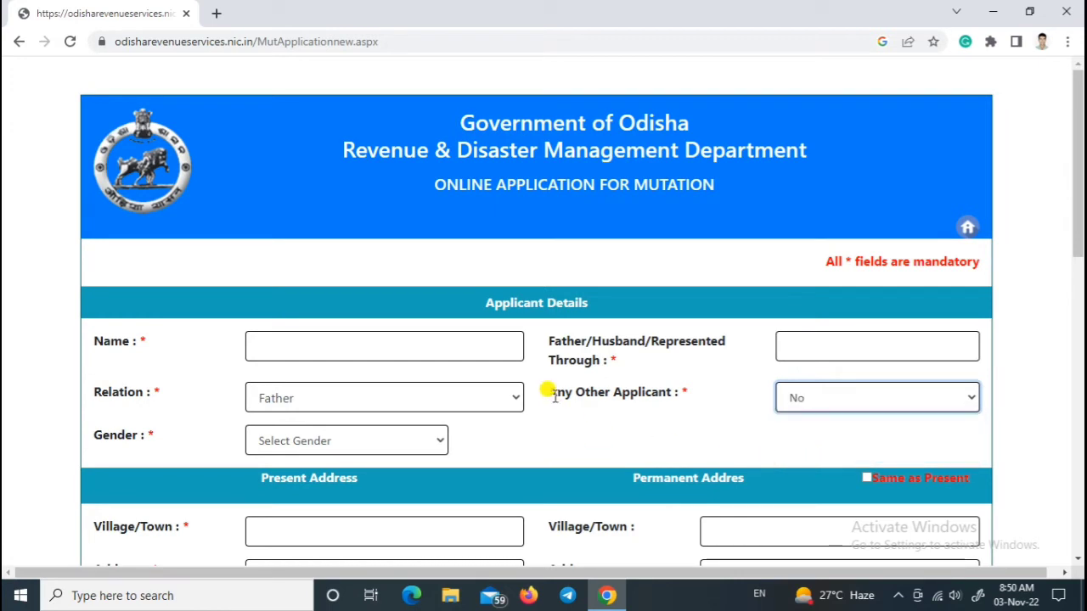
left_click(337, 450)
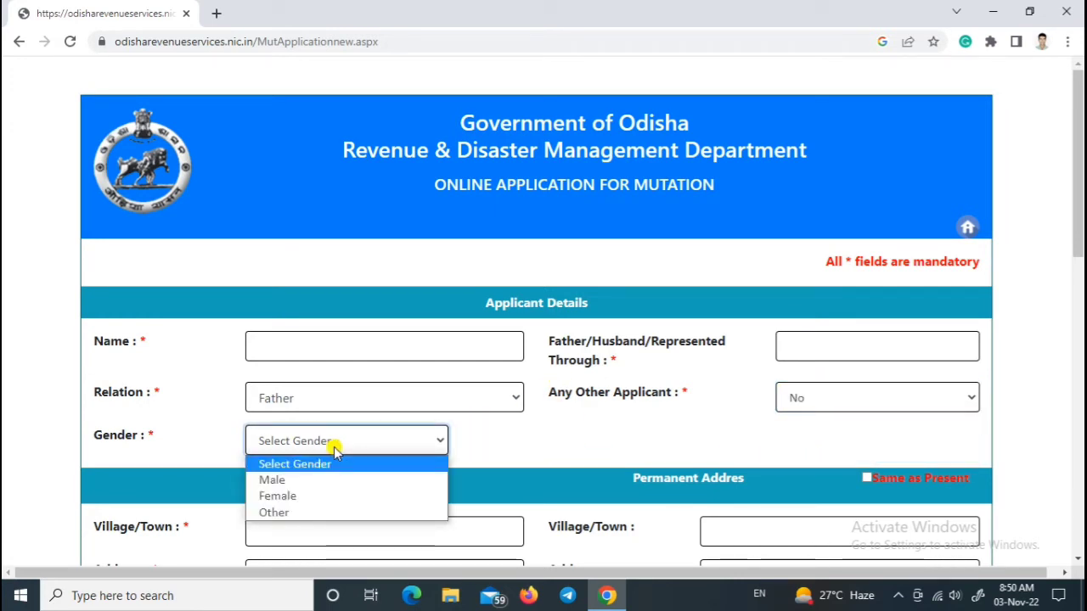
left_click(272, 481)
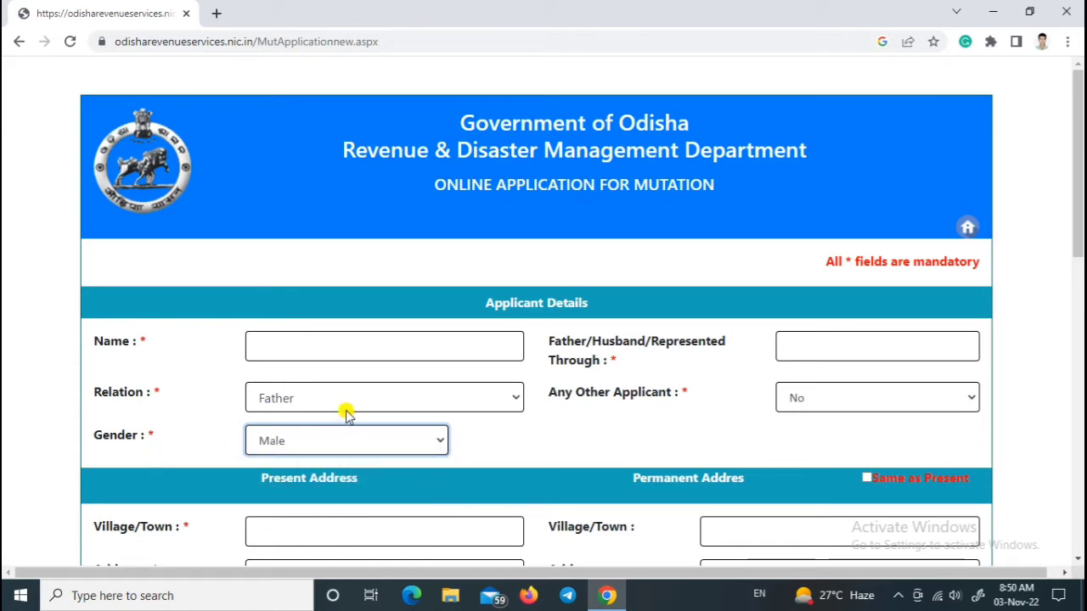
Fill in the present address with the outline "AT- PO- VIA- PS-", plus the district, state and postal code.
scroll(348, 414, "down", 1)
scroll(350, 413, "down", 4)
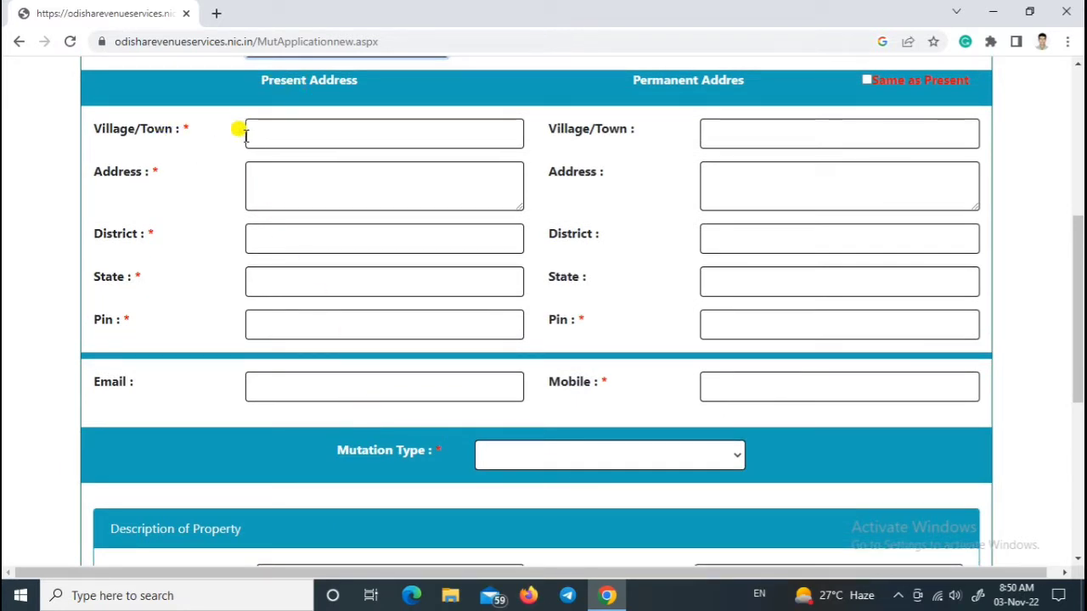
left_click(278, 130)
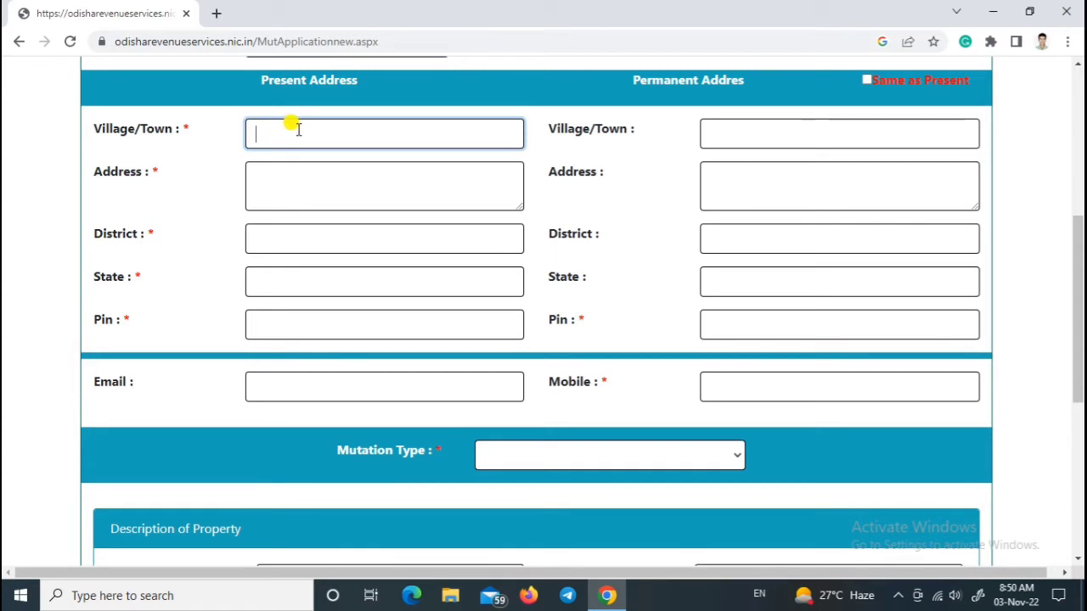
left_click(279, 174)
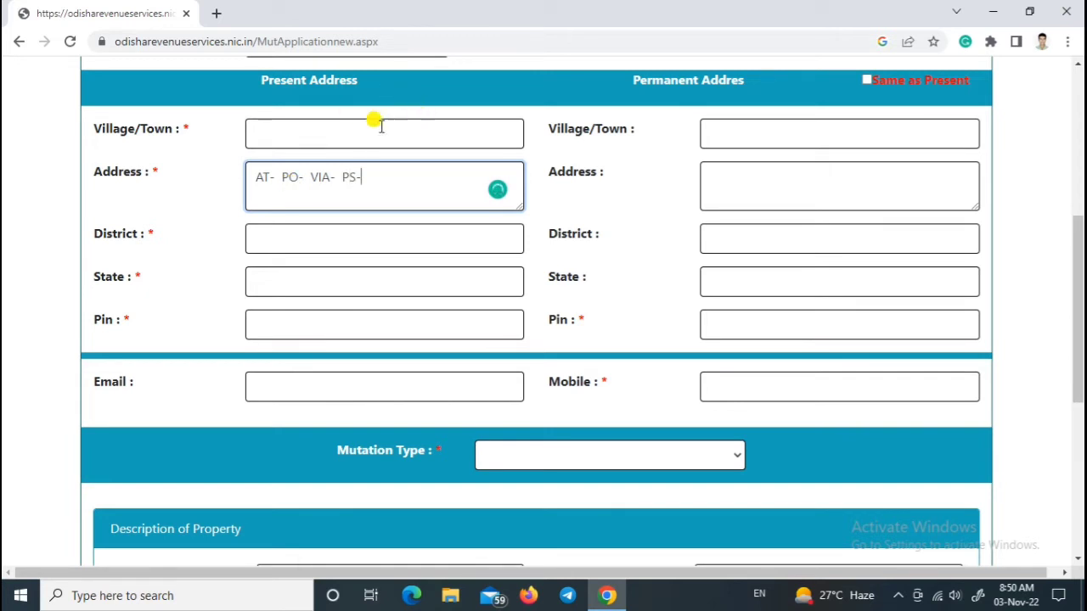
left_click(336, 244)
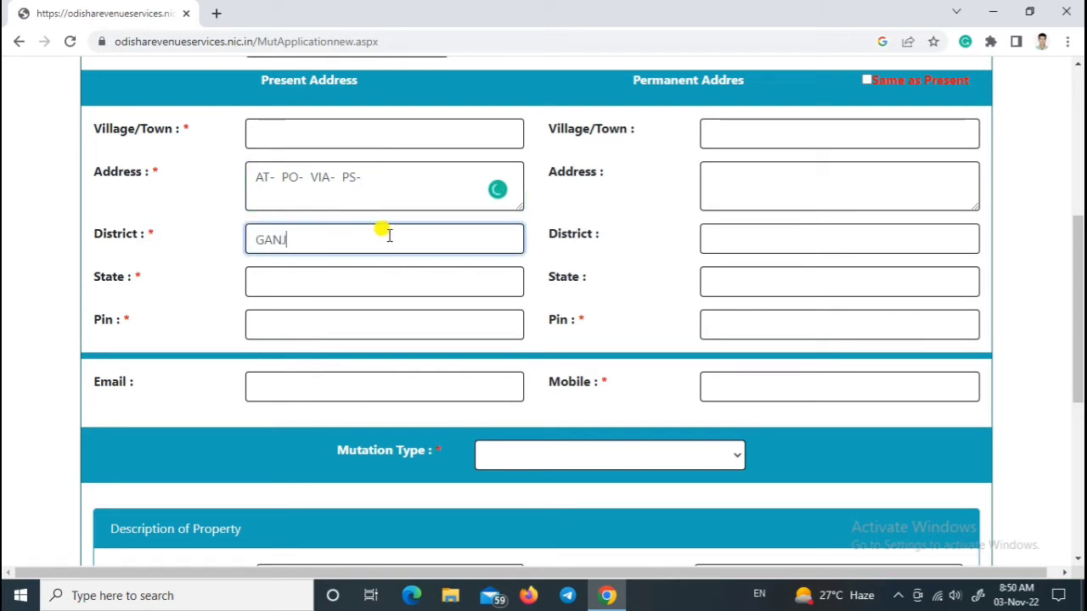
left_click(332, 279)
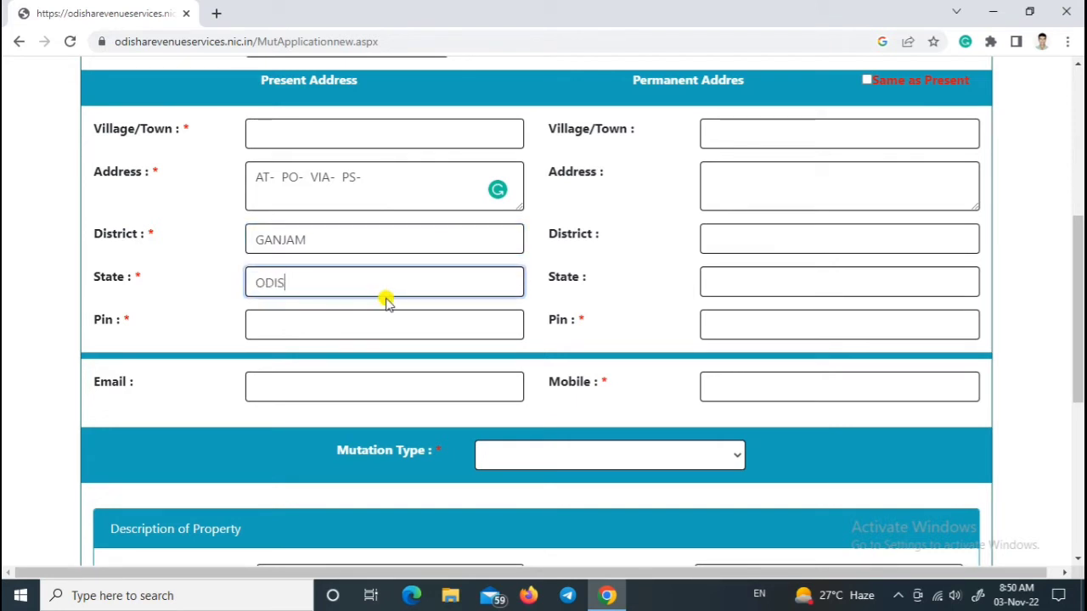
left_click(268, 323)
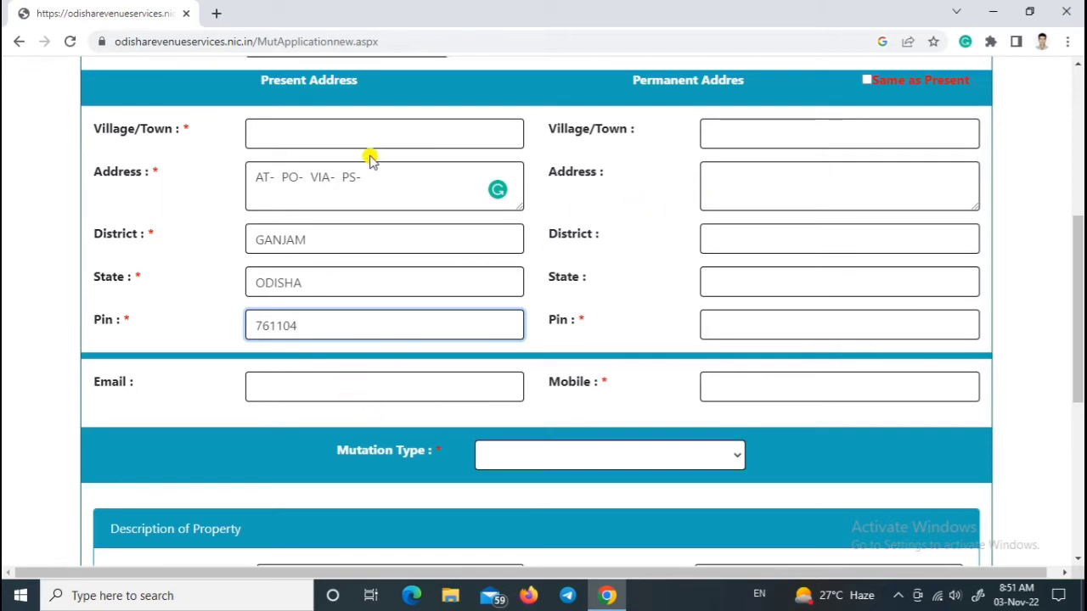
Copy the present address to the permanent address using the Same as Present option.
left_click_drag(362, 84, 258, 86)
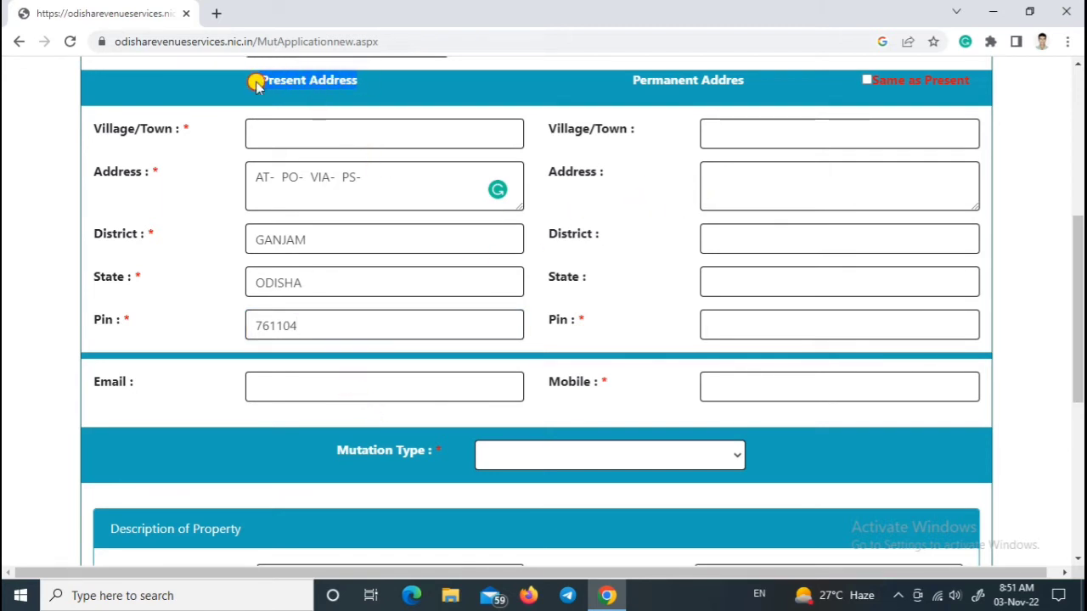
left_click(360, 80)
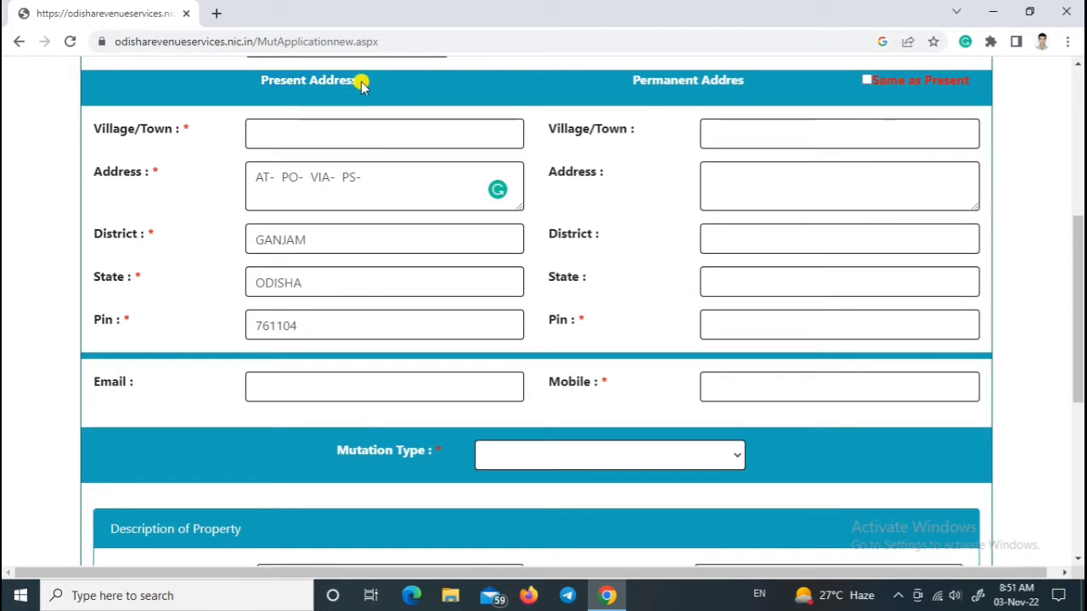
left_click(872, 81)
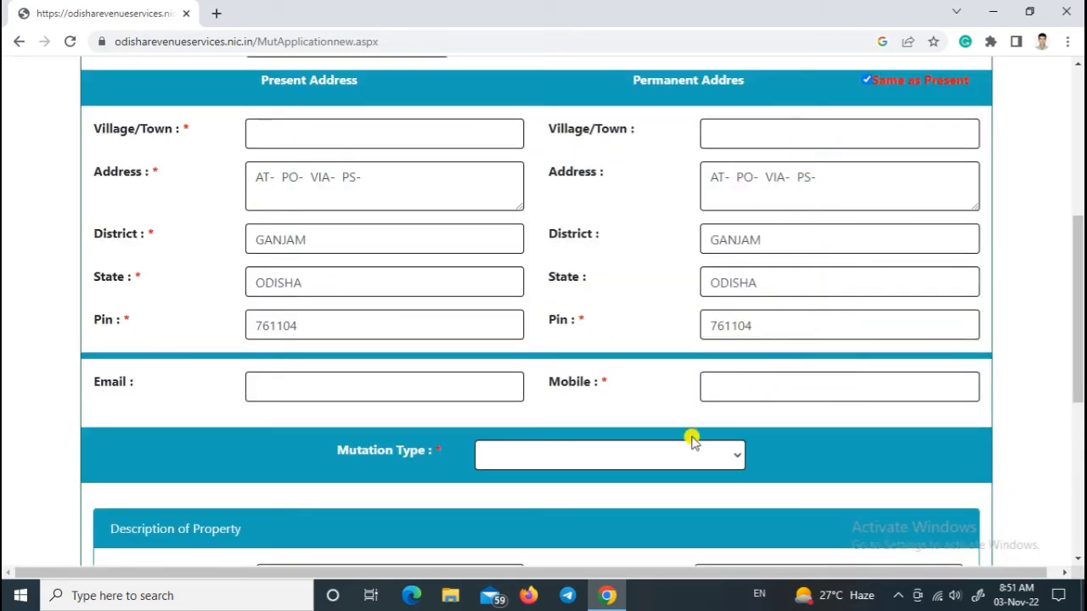
Set the mutation type to Sale Purchase.
left_click(376, 383)
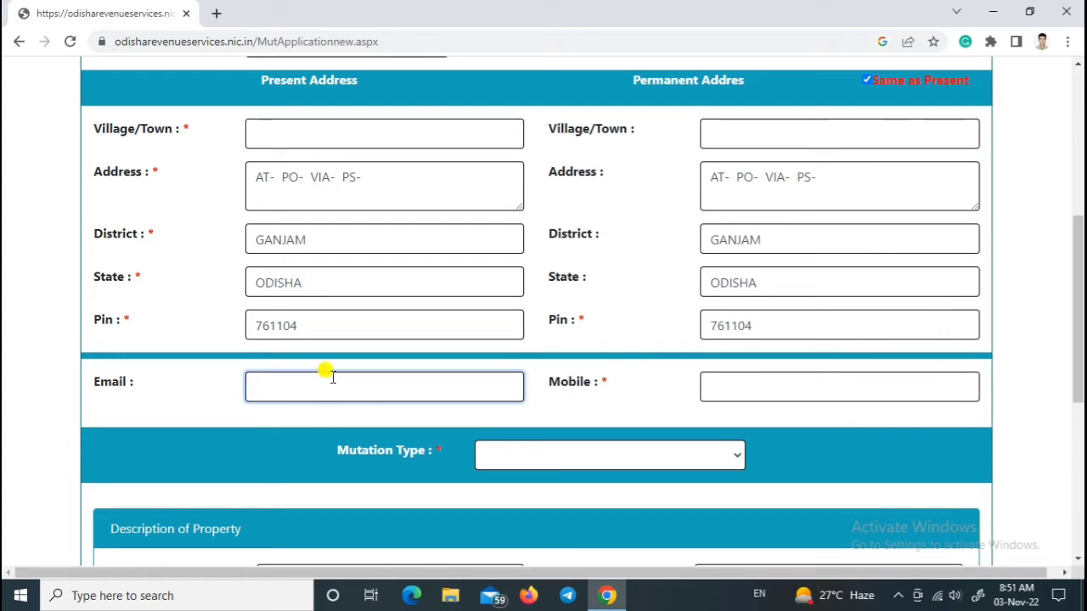
left_click(737, 387)
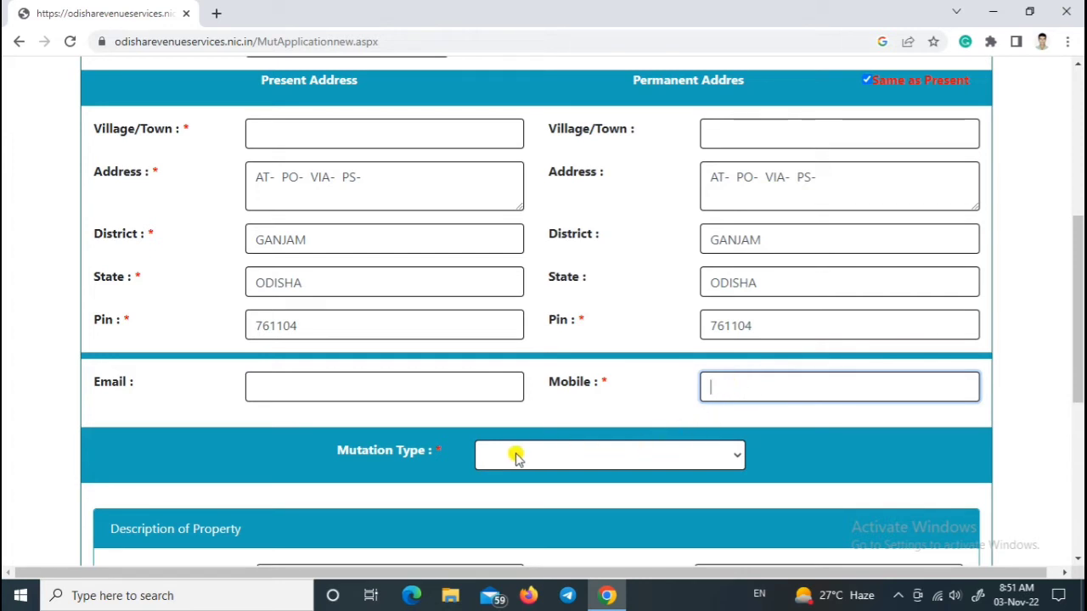
left_click(580, 459)
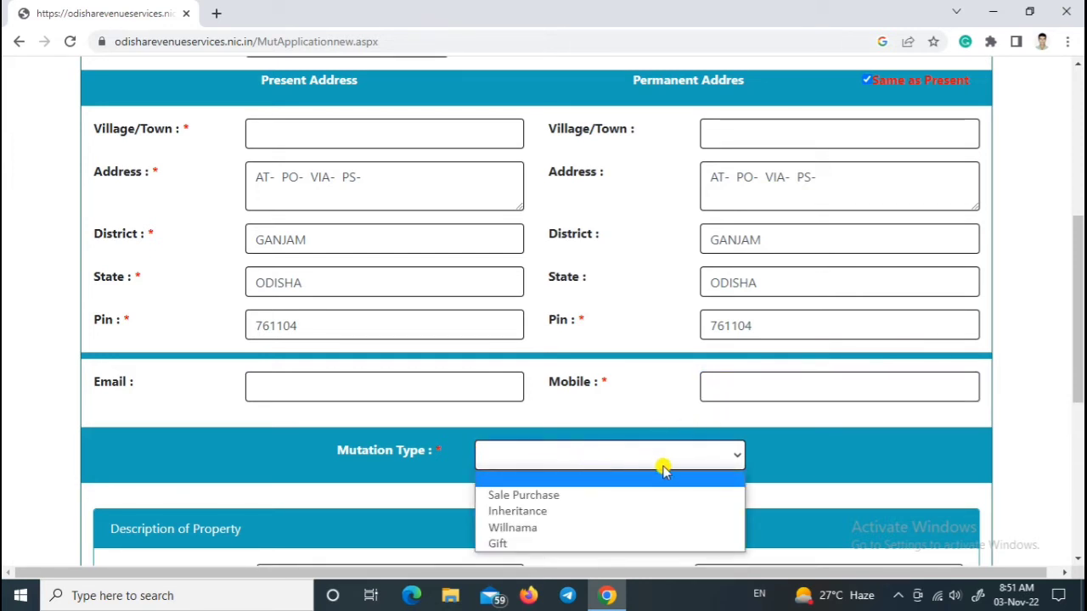
left_click(527, 498)
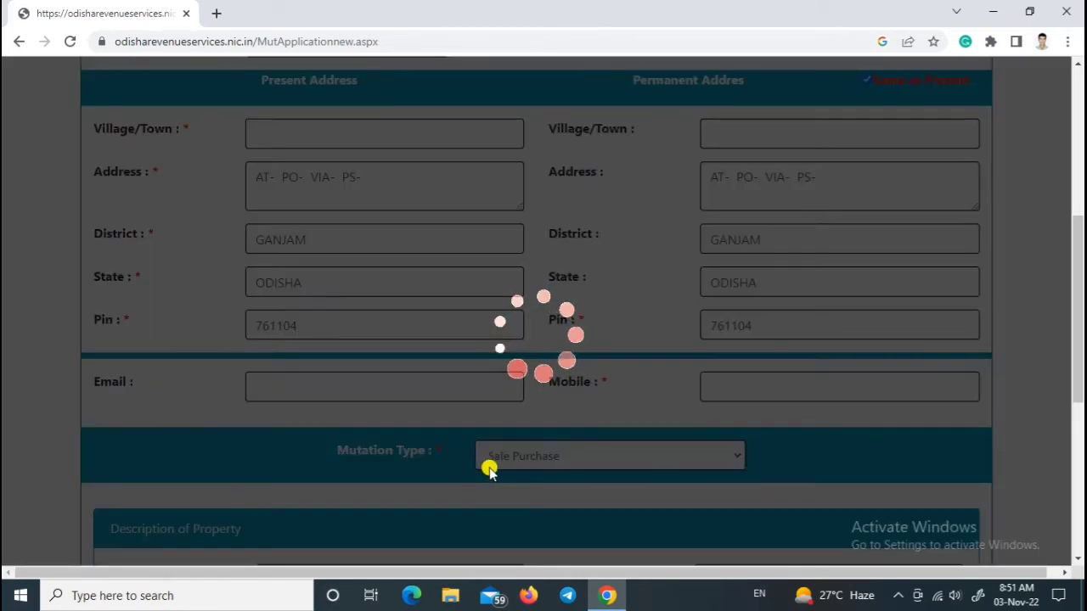
Select Registered Sale Deed in the list of documents to be submitted and place the cursor in its document number field.
scroll(466, 480, "down", 5)
scroll(465, 480, "up", 1)
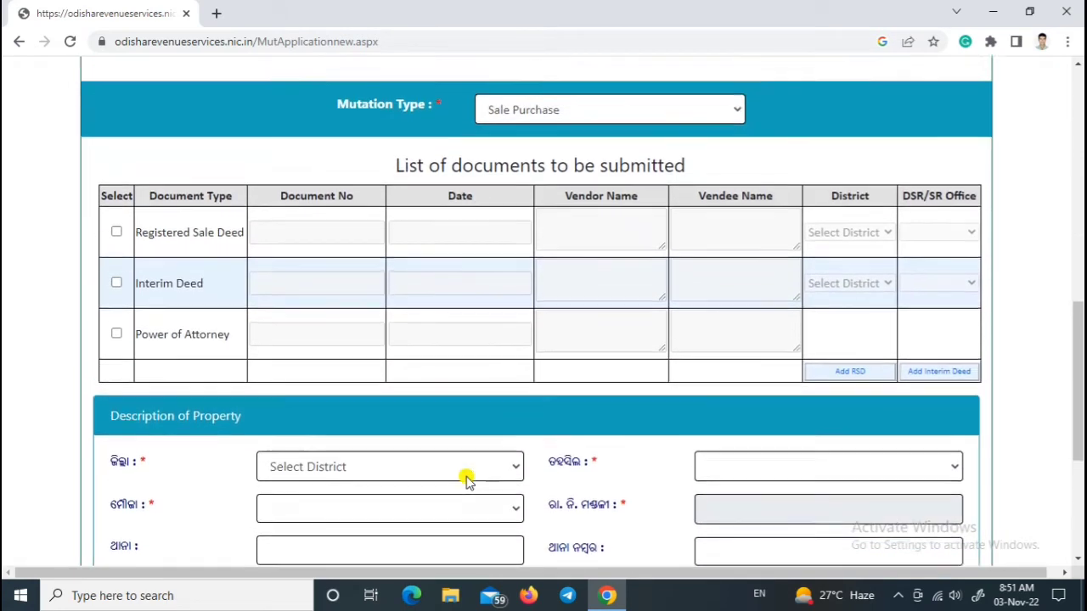
left_click_drag(706, 196, 382, 194)
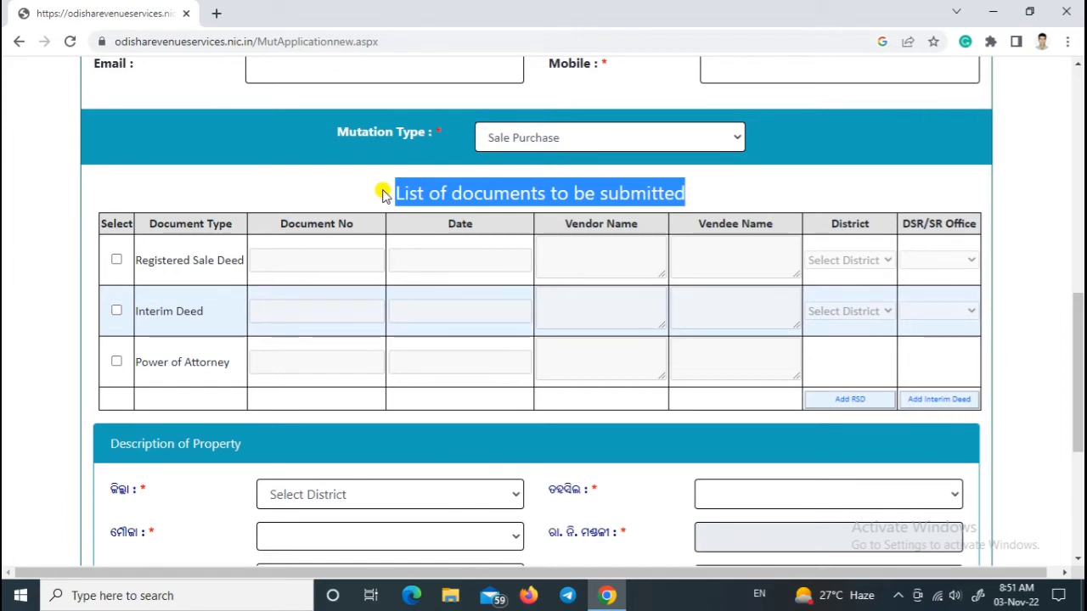
left_click(712, 189)
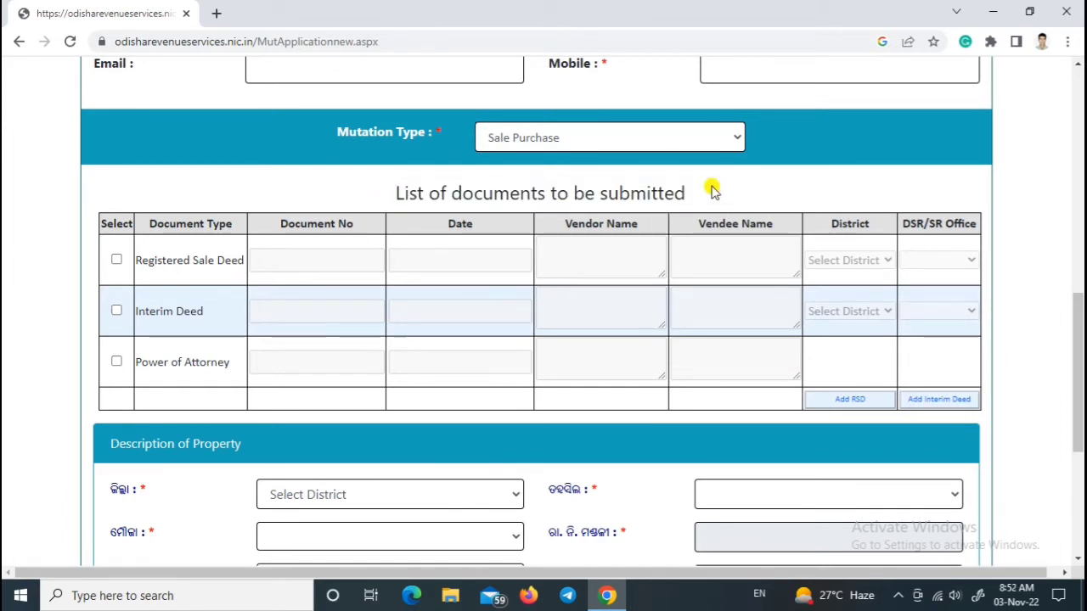
left_click(117, 262)
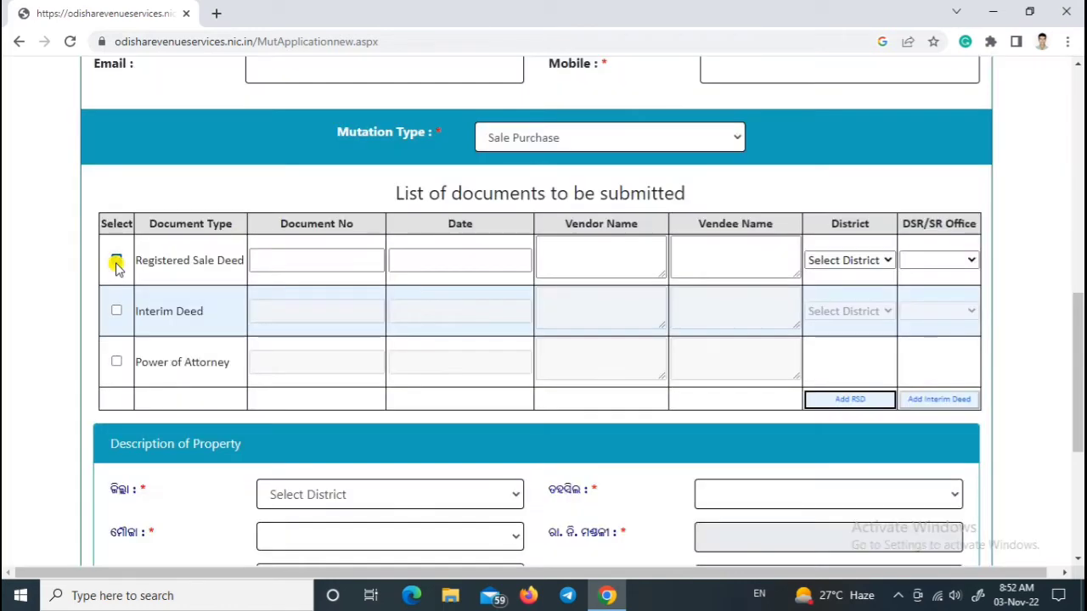
left_click(275, 261)
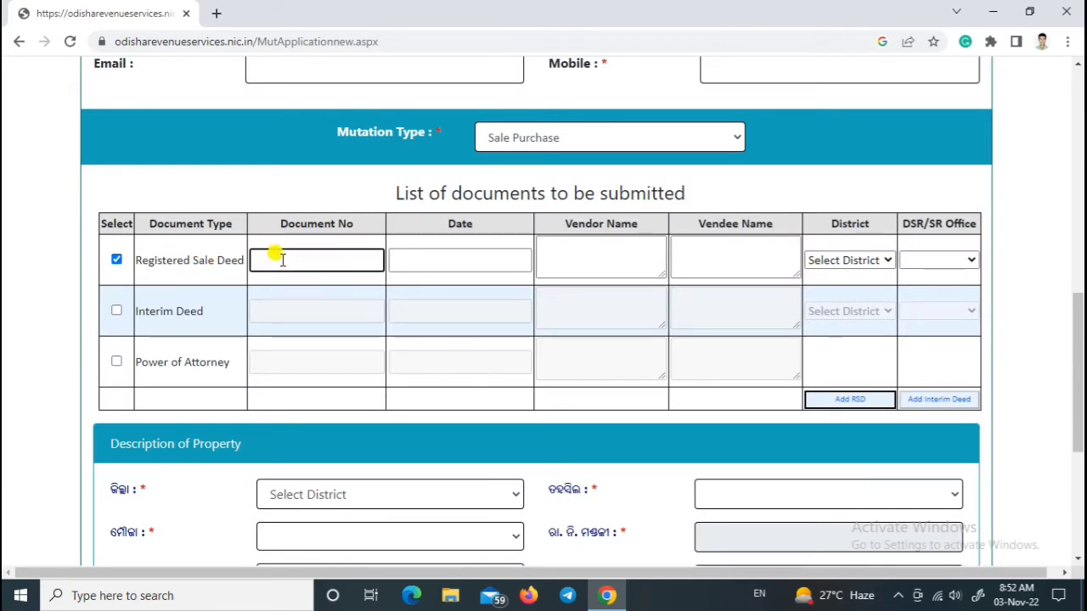
left_click_drag(243, 261, 119, 257)
left_click(293, 257)
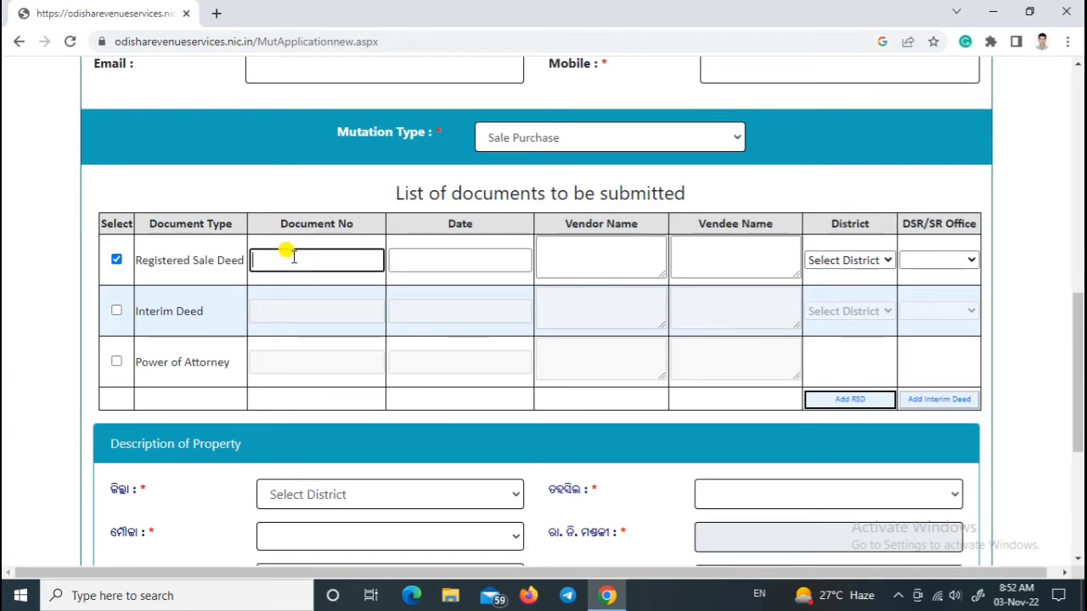
Try to set the registered sale deed's date to 03/11/2020, and dismiss the alert.
left_click(437, 255)
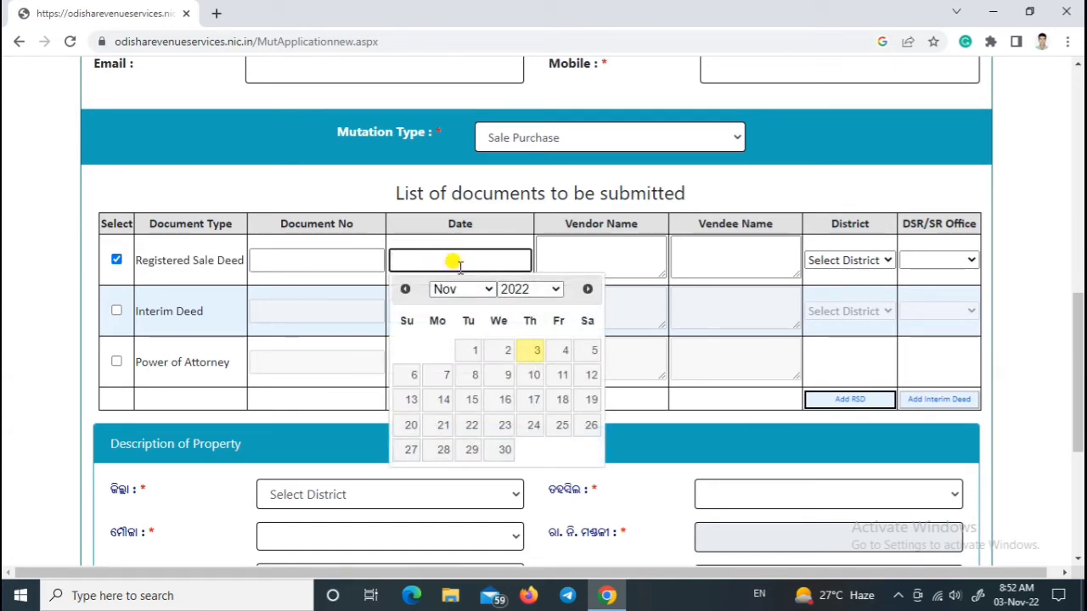
left_click(515, 289)
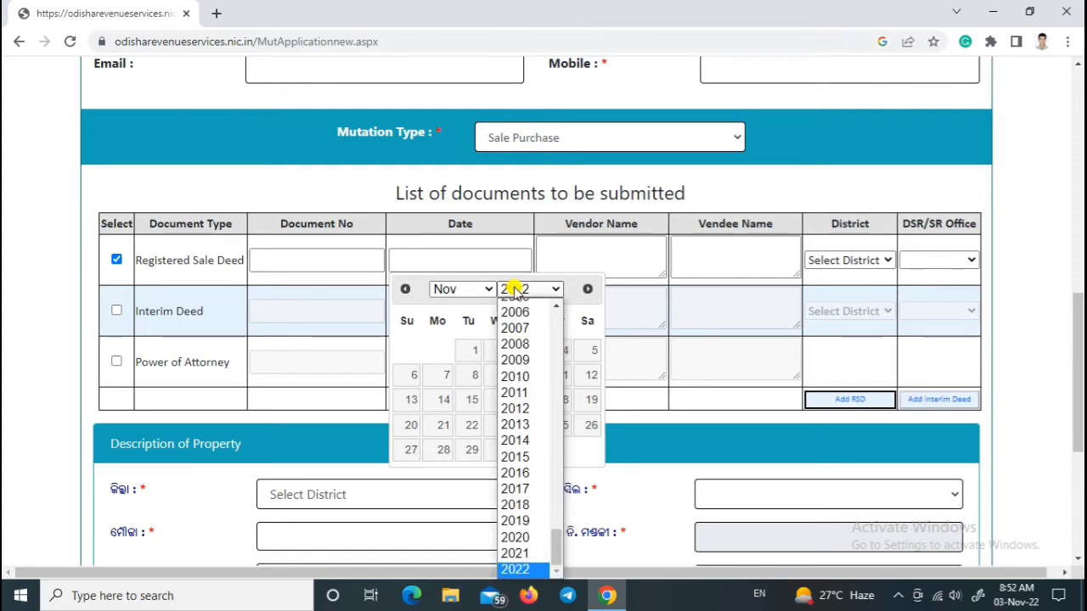
left_click(516, 546)
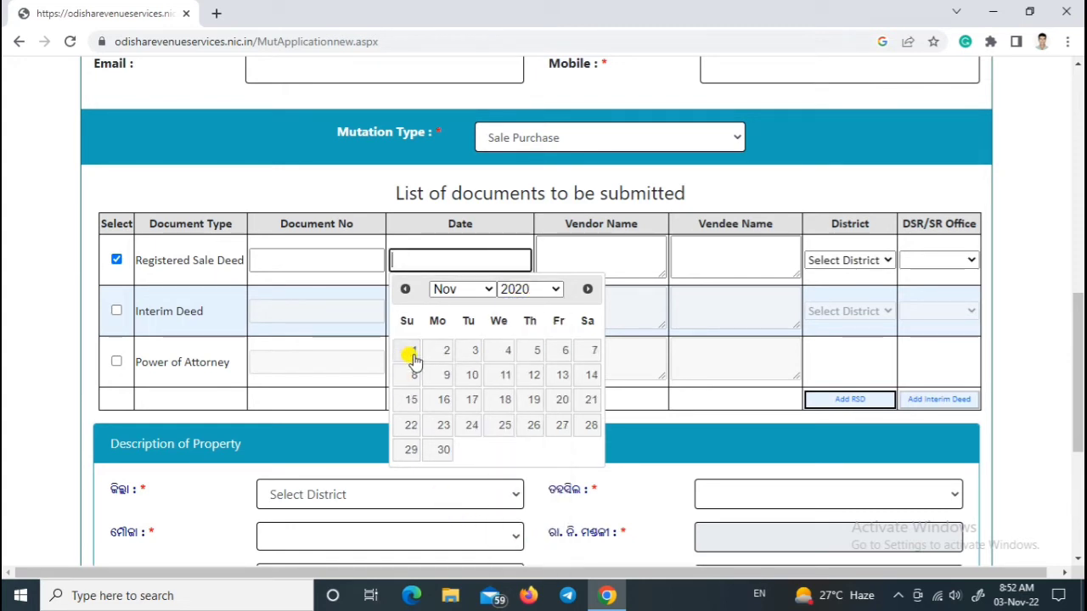
left_click(470, 354)
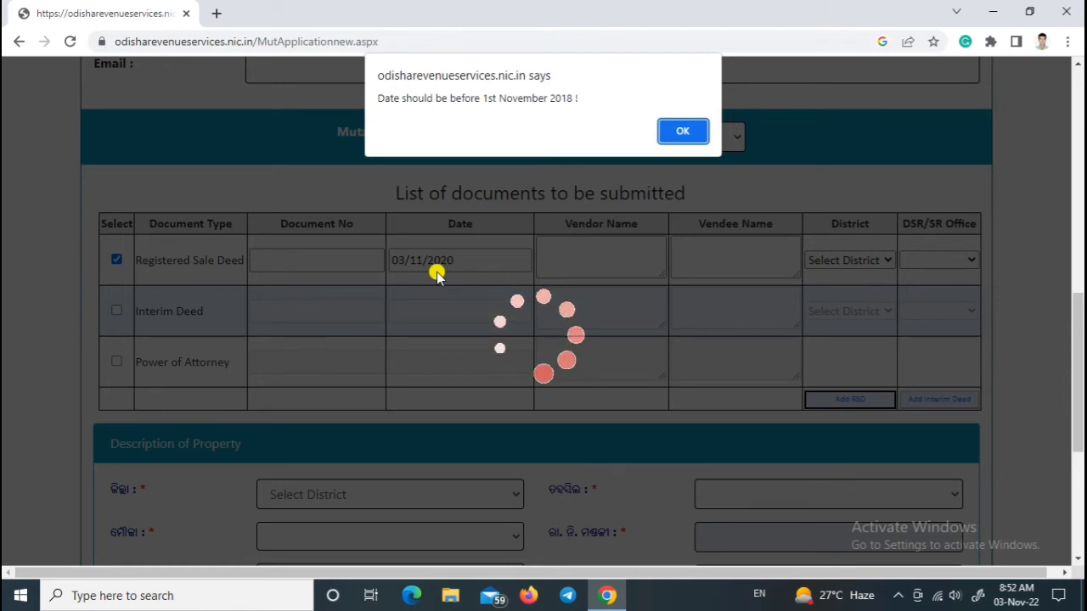
left_click_drag(594, 95, 416, 85)
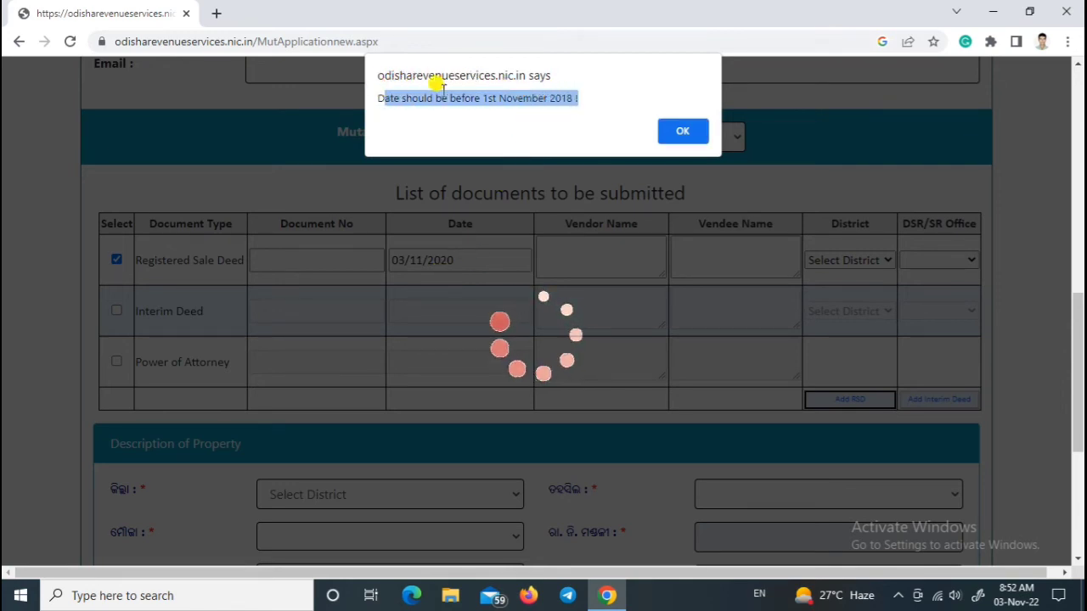
left_click(581, 96)
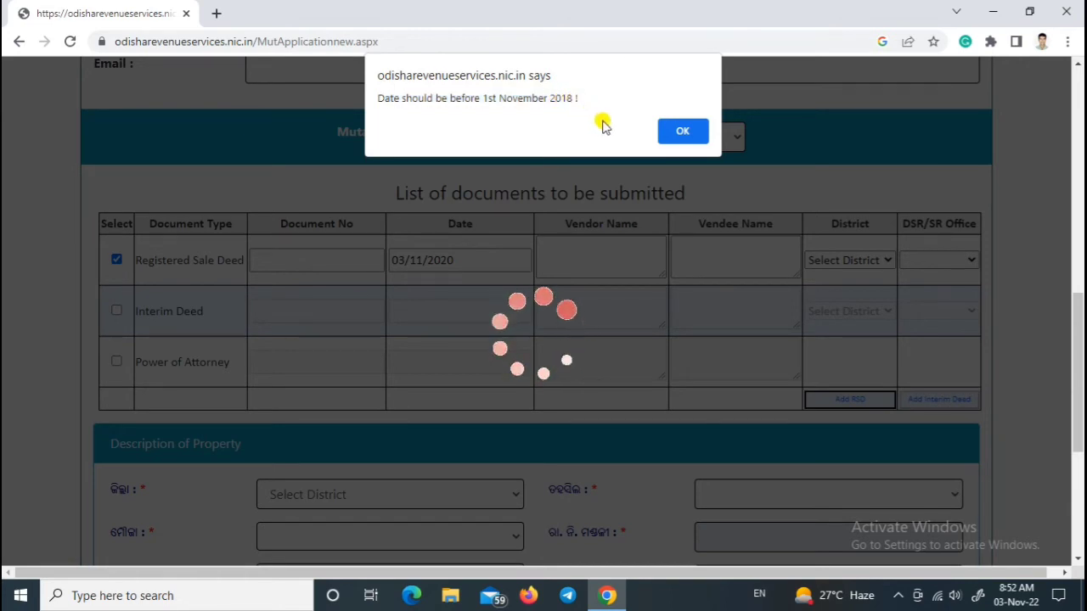
left_click(684, 130)
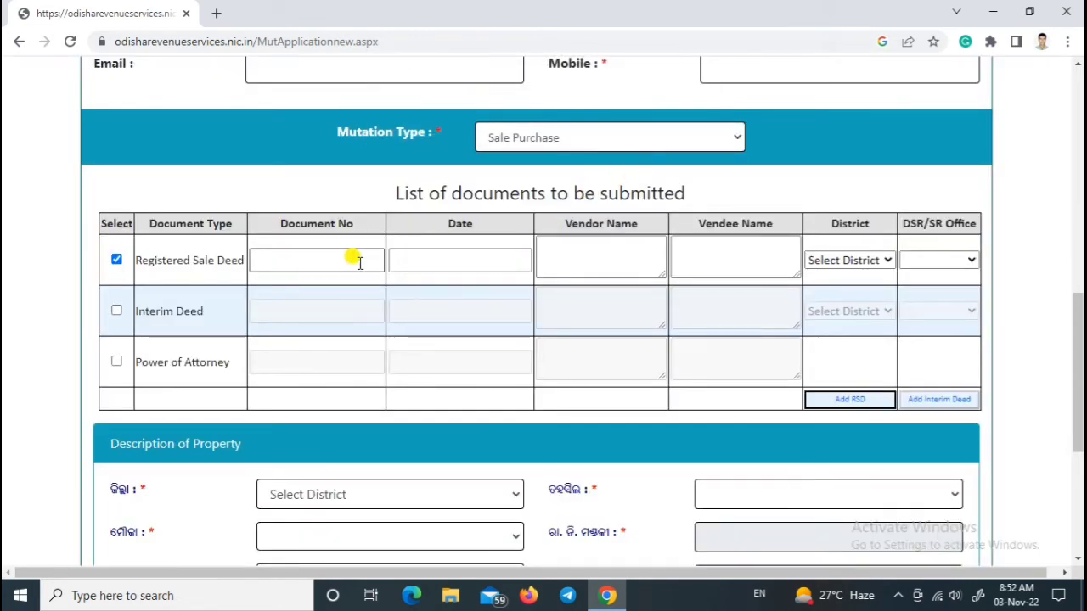
left_click(481, 256)
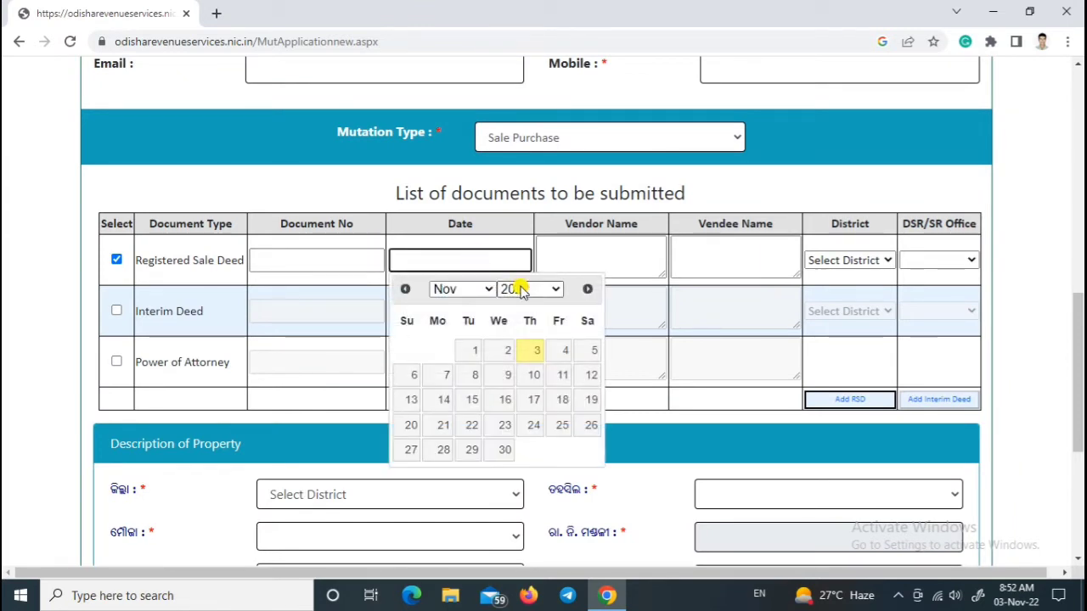
left_click(485, 239)
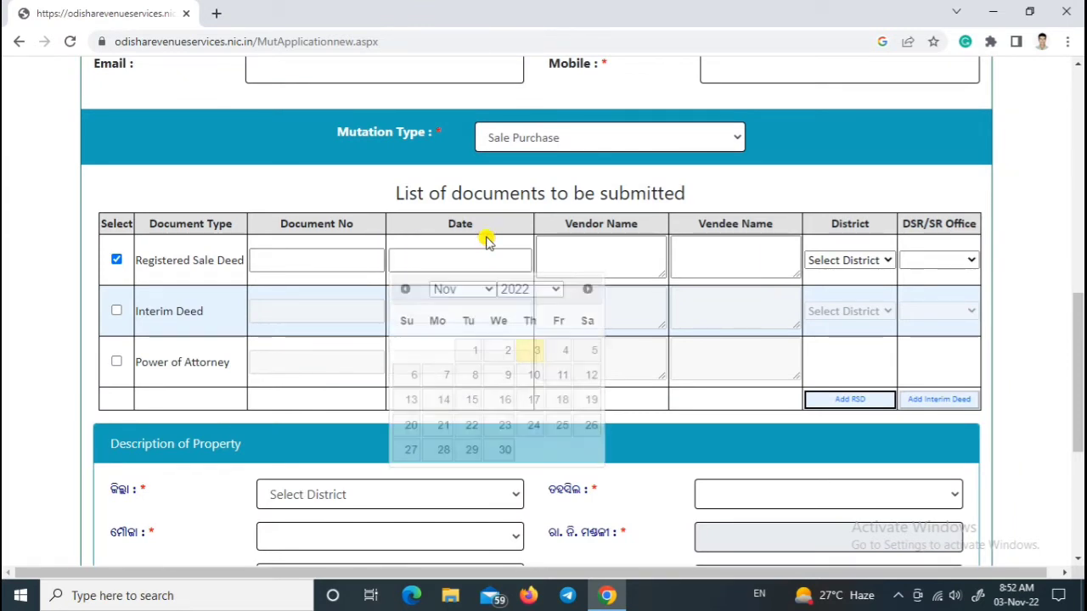
left_click(562, 251)
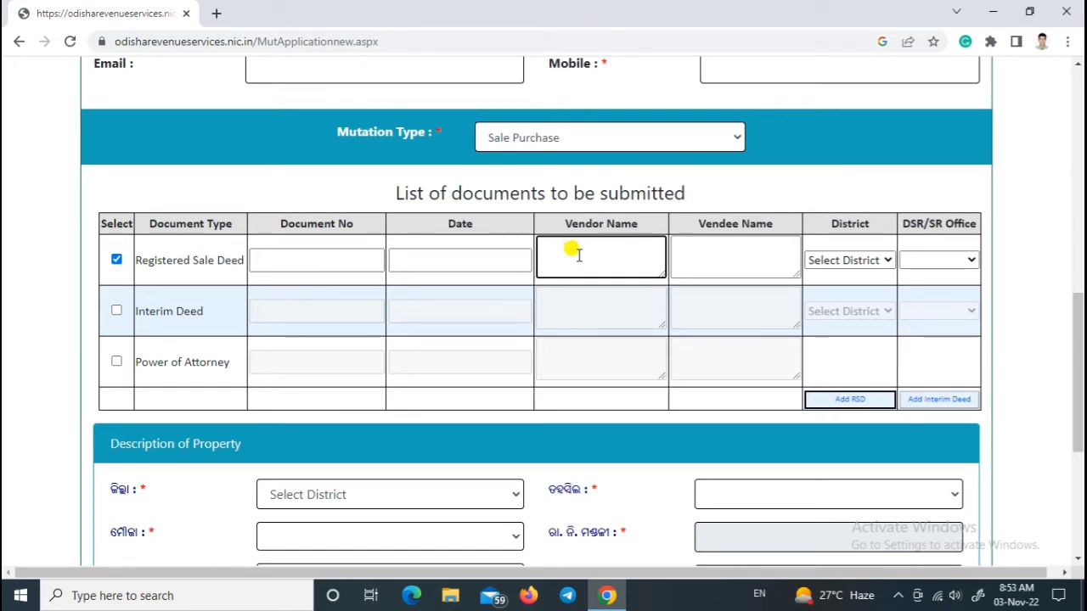
left_click(702, 255)
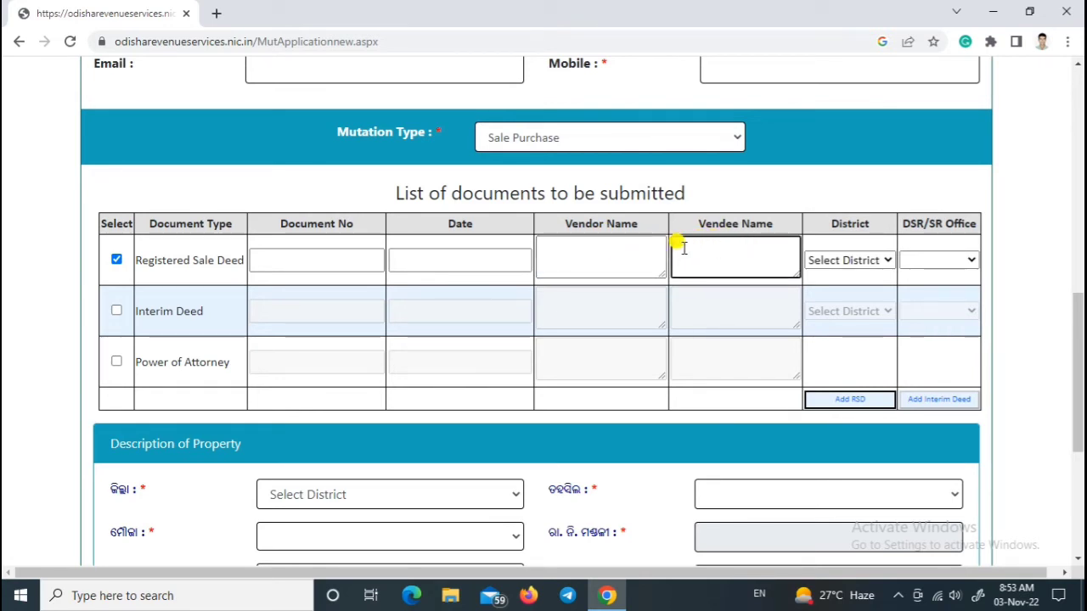
Set the registered sale deed's district to Ganjam and look through the available DSR/SR offices without choosing one.
left_click(845, 262)
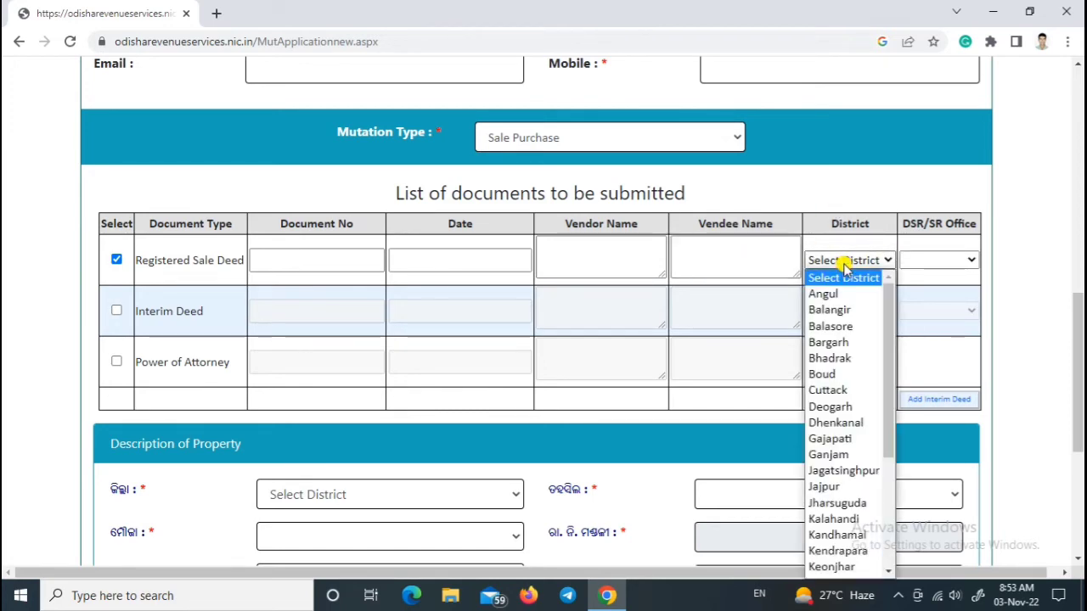
left_click(823, 455)
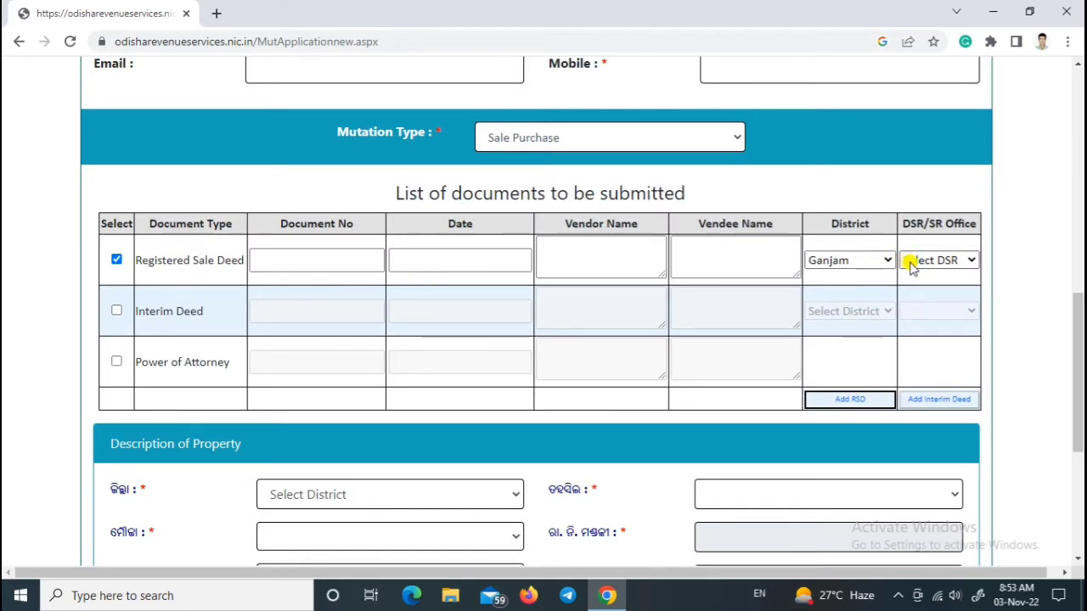
left_click(924, 261)
scroll(960, 425, "down", 1)
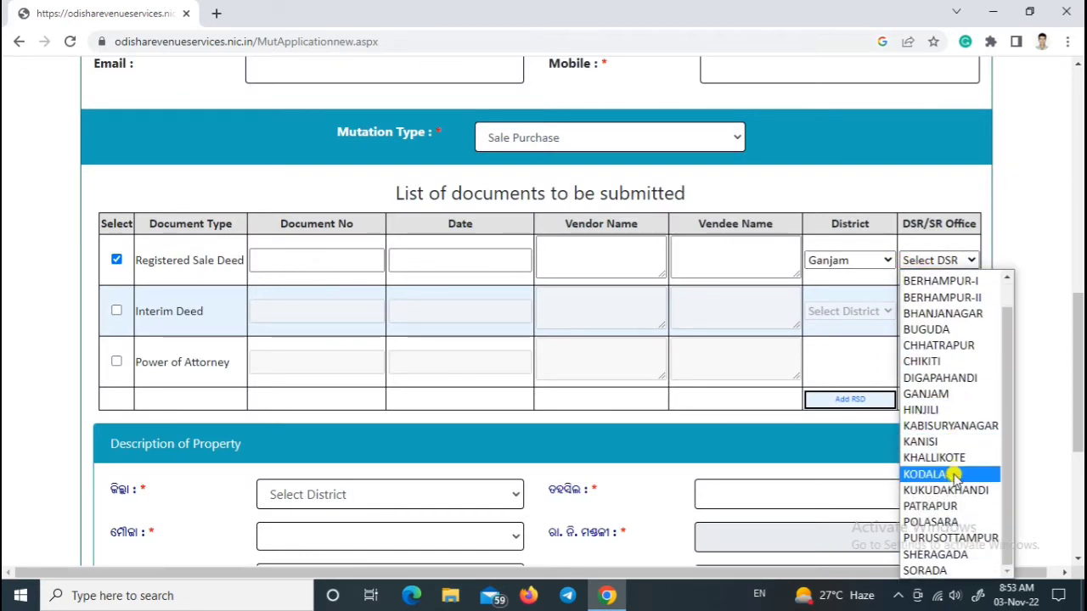
scroll(938, 501, "up", 1)
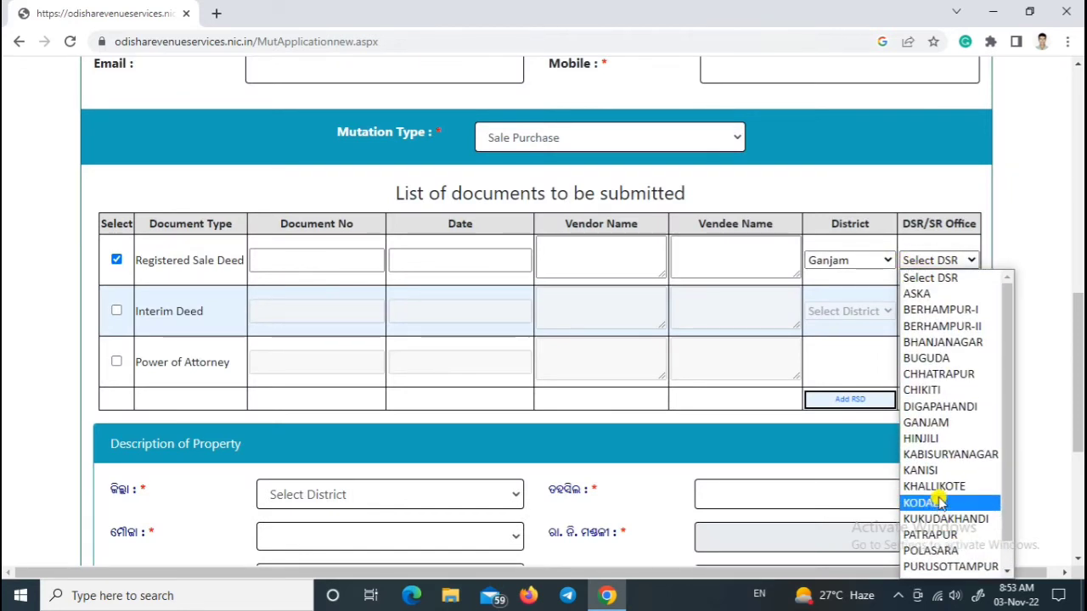
left_click(938, 257)
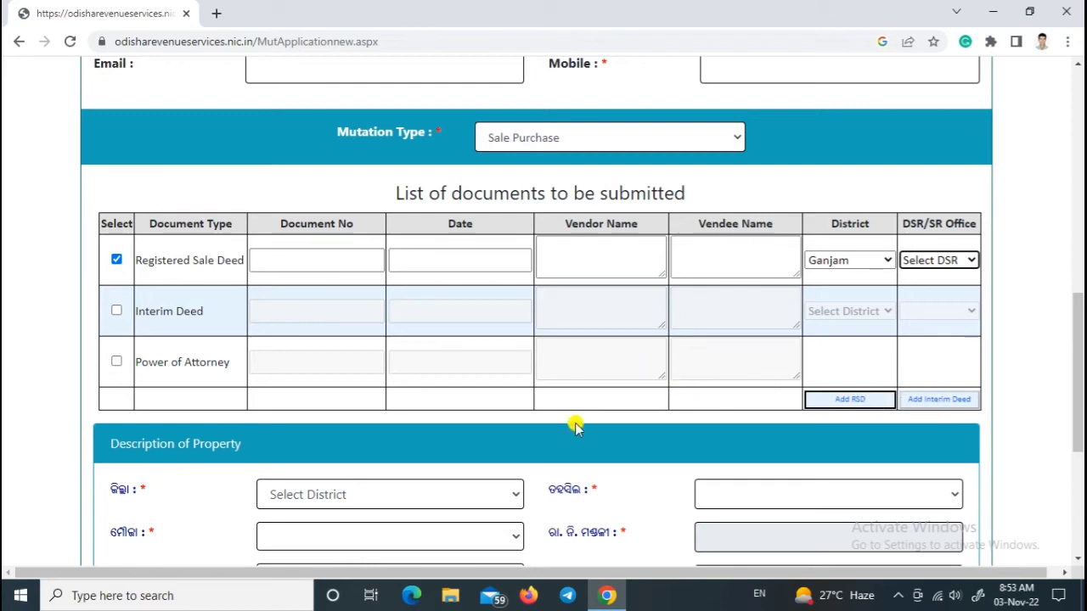
Fill in the property description with district Ganjam, tahasil କବିସୂର୍ଯ୍ୟନଗର and village ଅର୍ଜୁନପଲ୍ଲୀ.
scroll(442, 495, "down", 4)
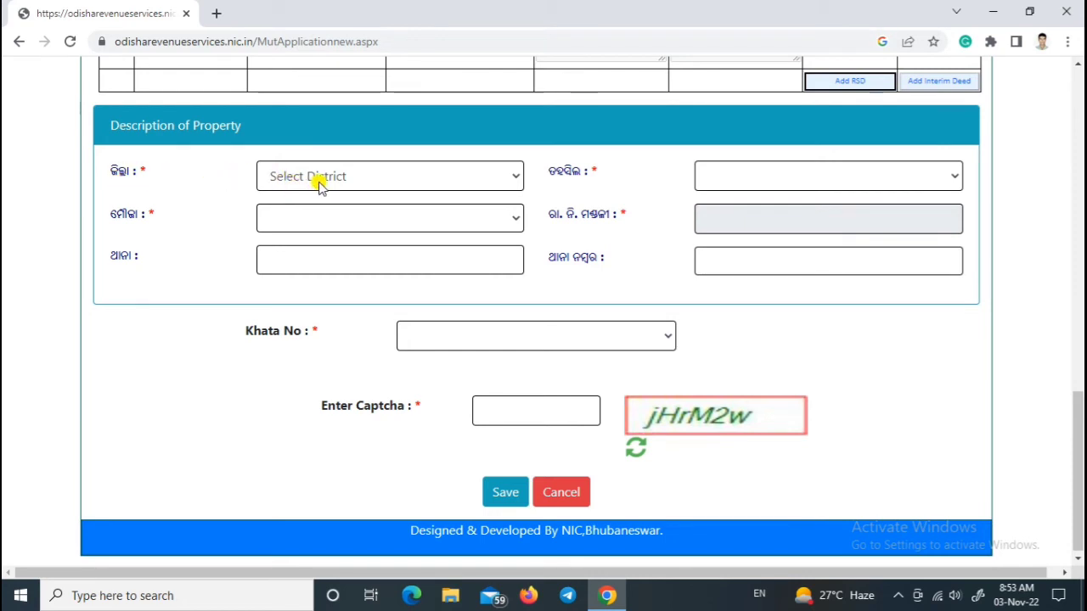
left_click_drag(246, 127, 117, 131)
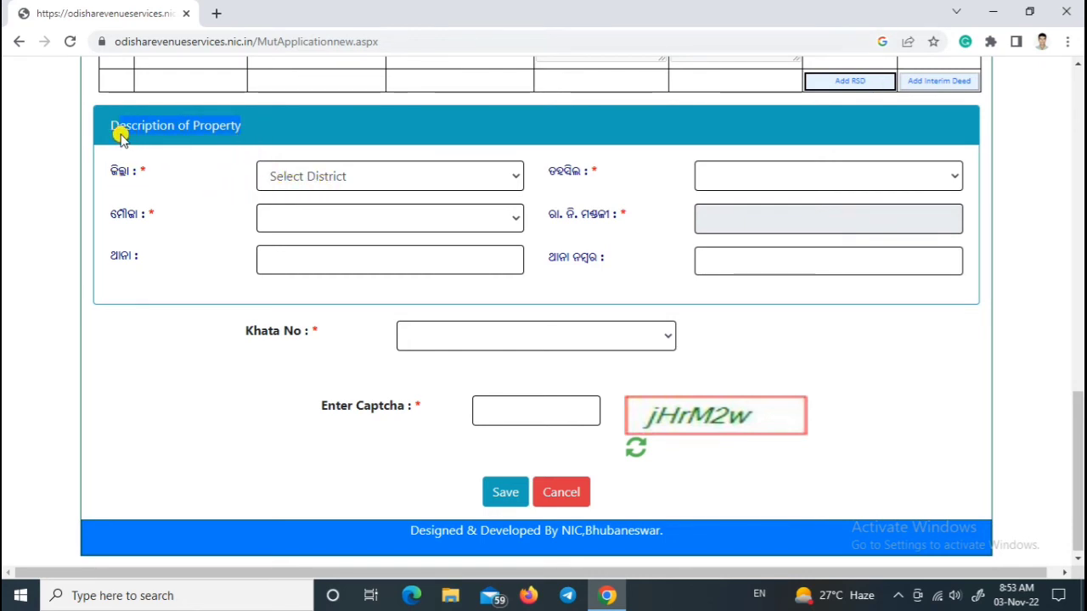
left_click(179, 164)
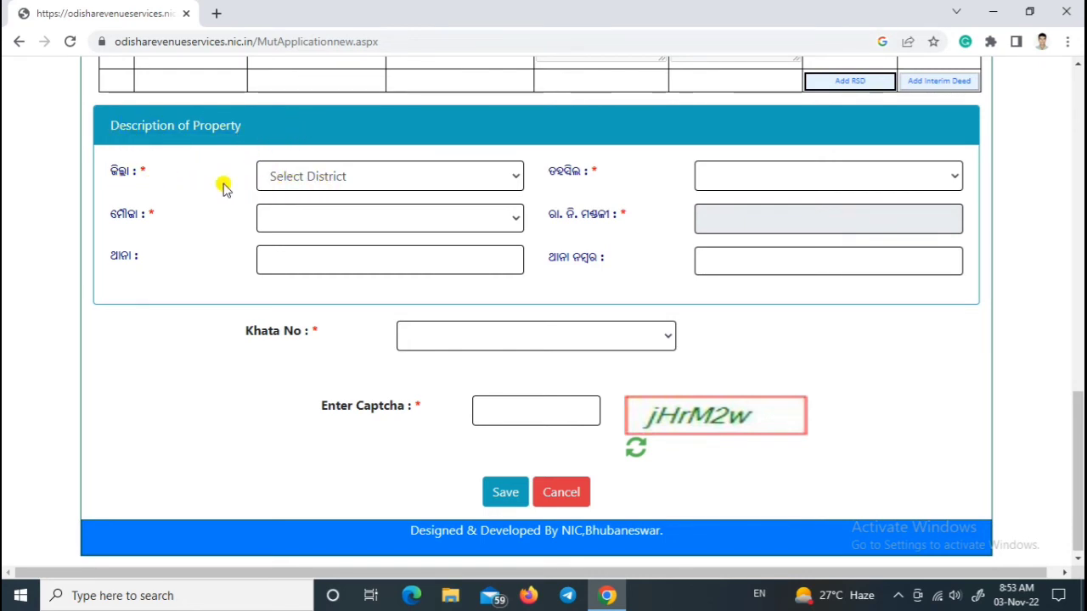
left_click(312, 181)
left_click(322, 387)
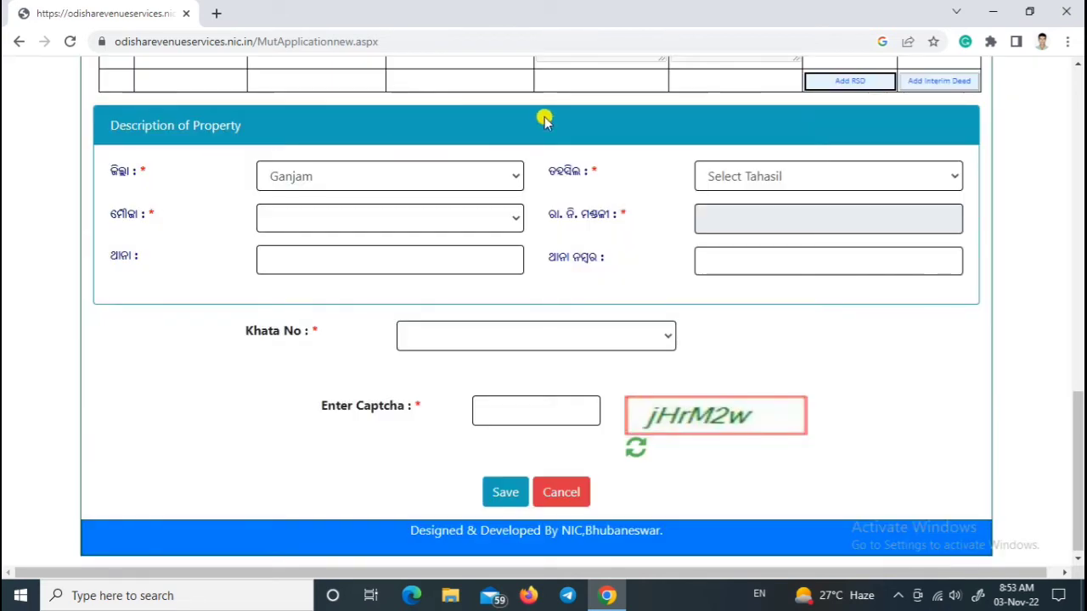
left_click(801, 178)
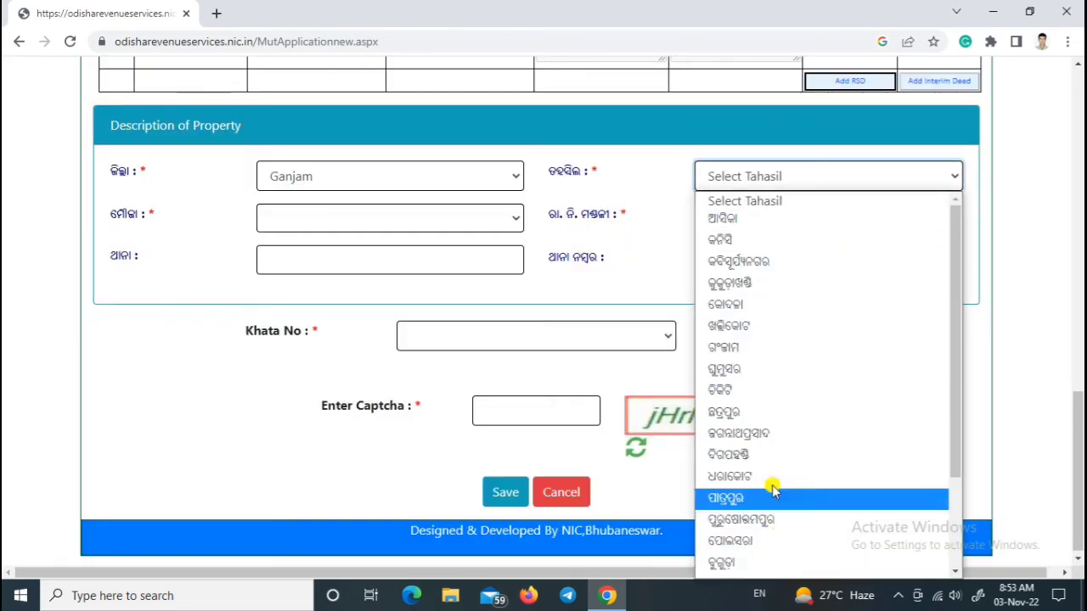
left_click(739, 262)
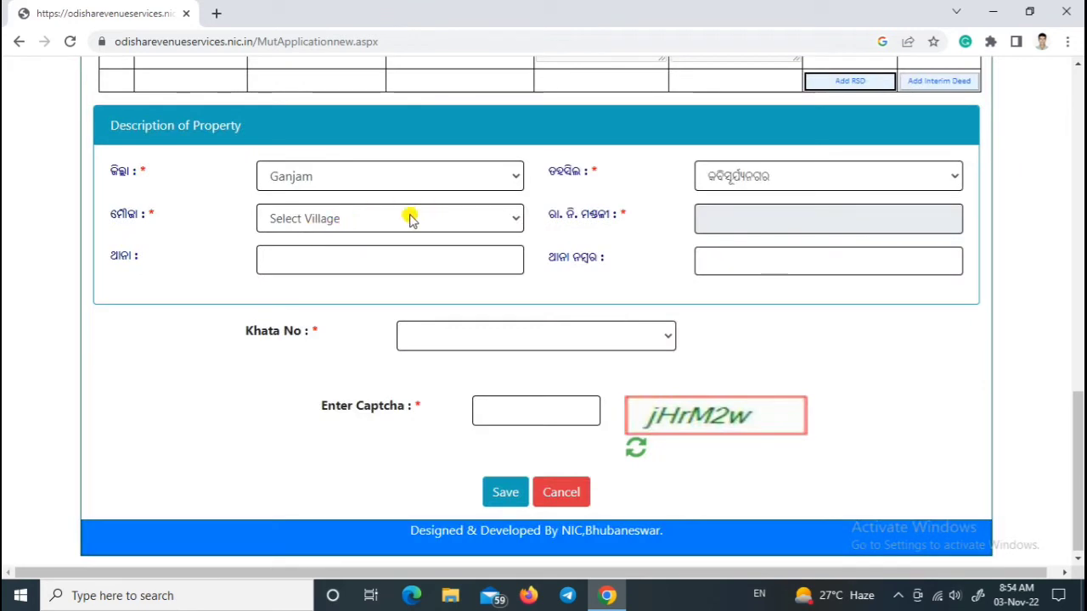
left_click(338, 219)
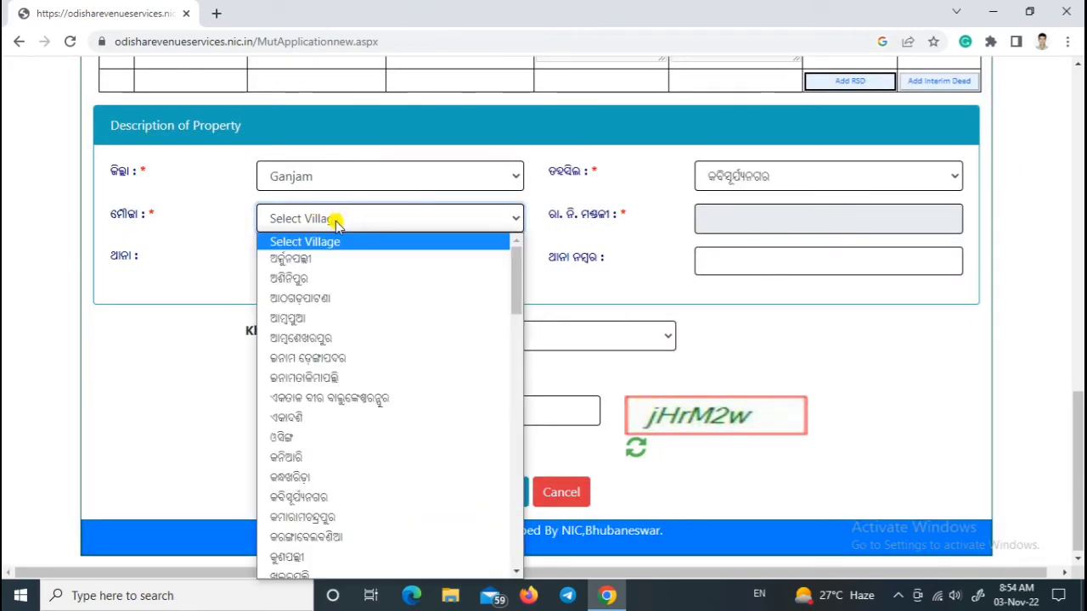
left_click(285, 258)
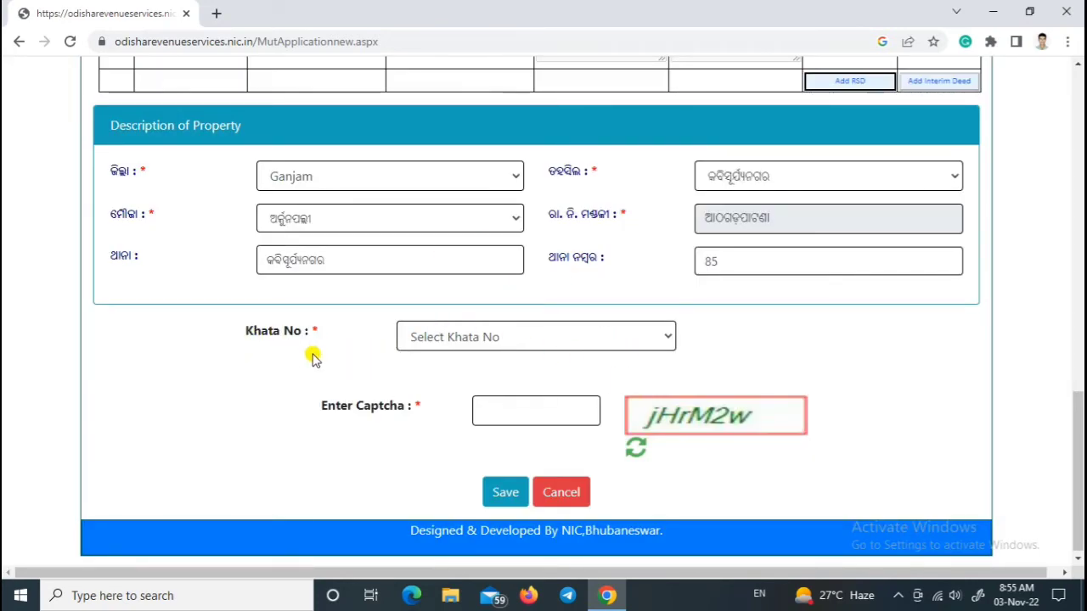
Set the property's Khata No to 535.
left_click(475, 337)
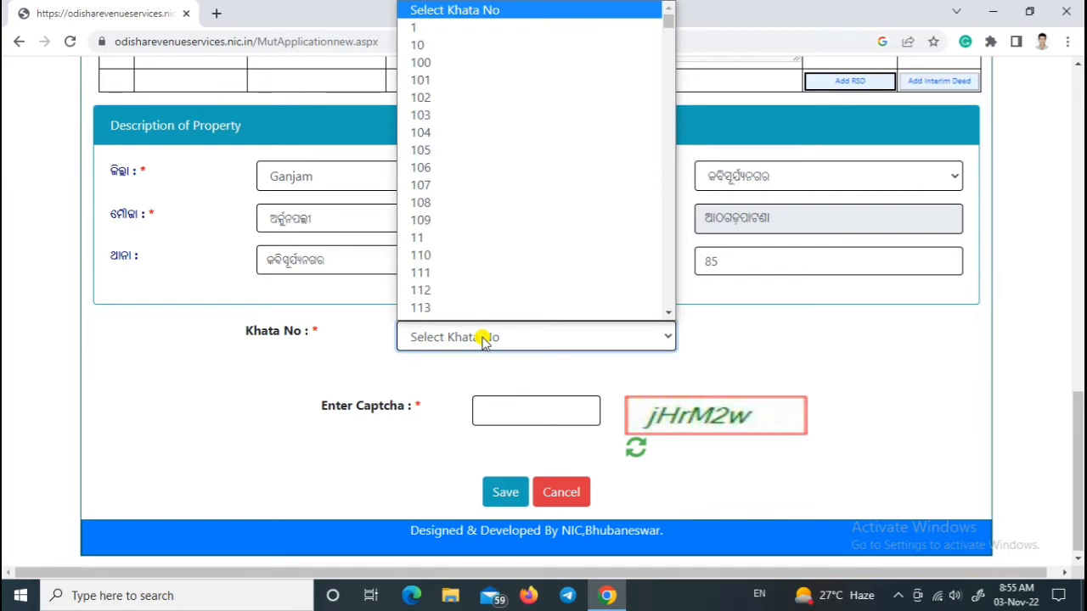
type("535")
key("Return")
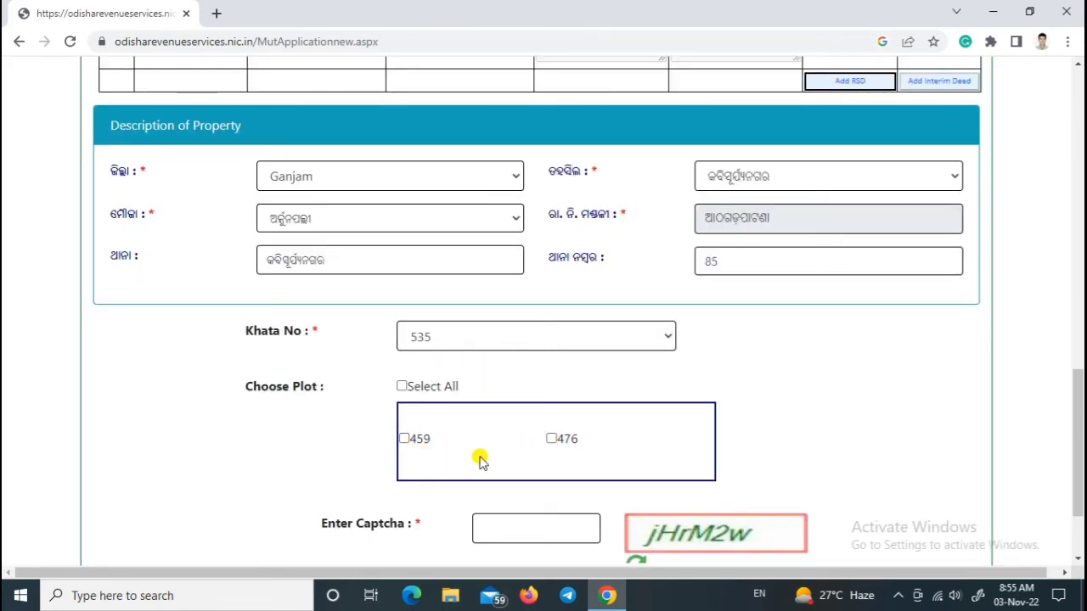
Choose only plot 459 for the selected khata, after briefly selecting and clearing all plots.
left_click(402, 387)
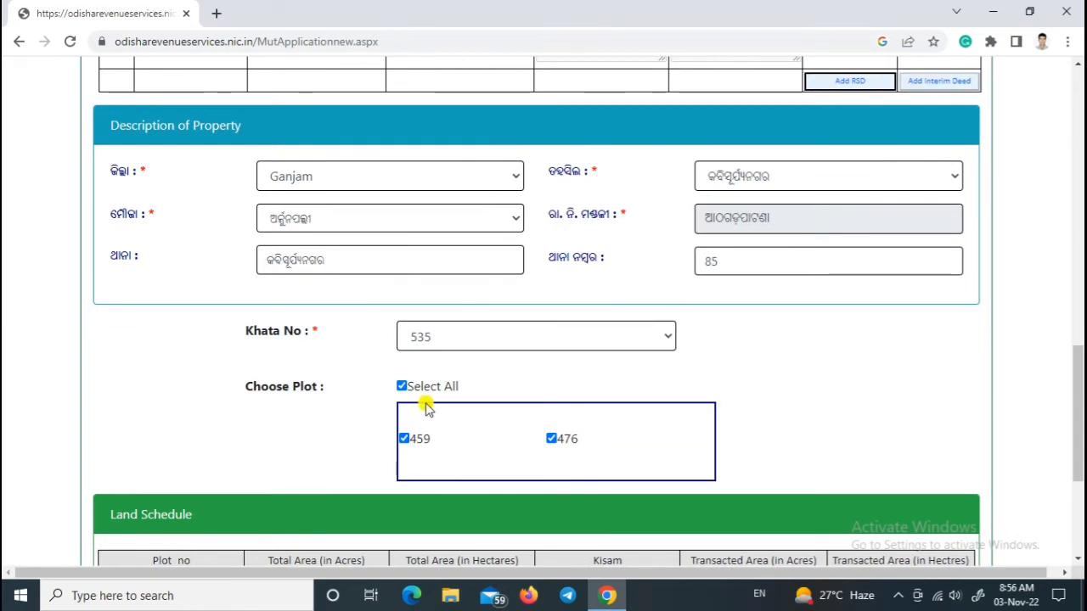
left_click(402, 387)
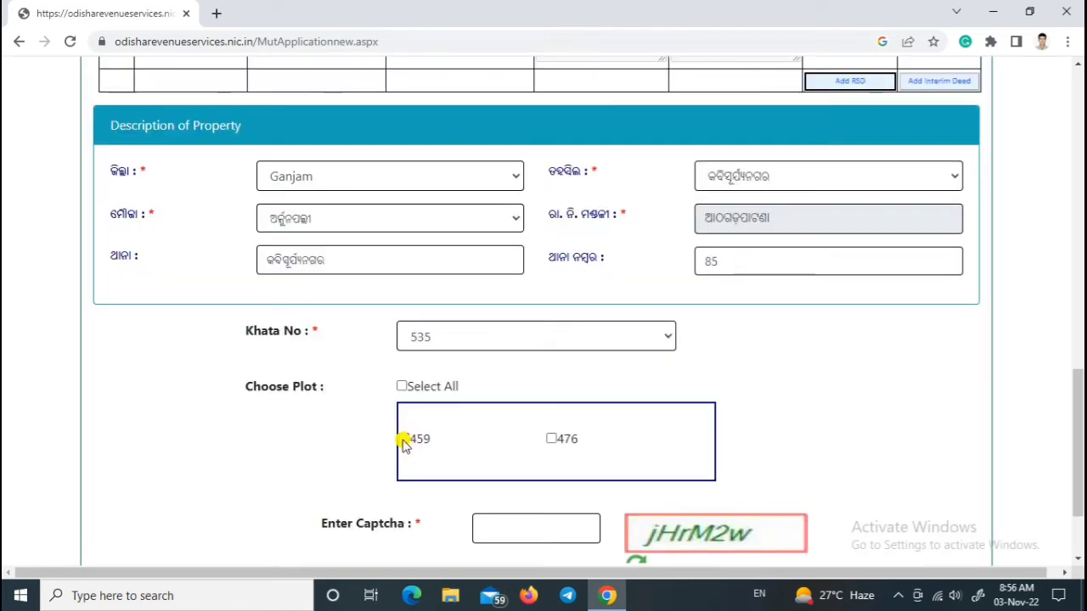
left_click(403, 439)
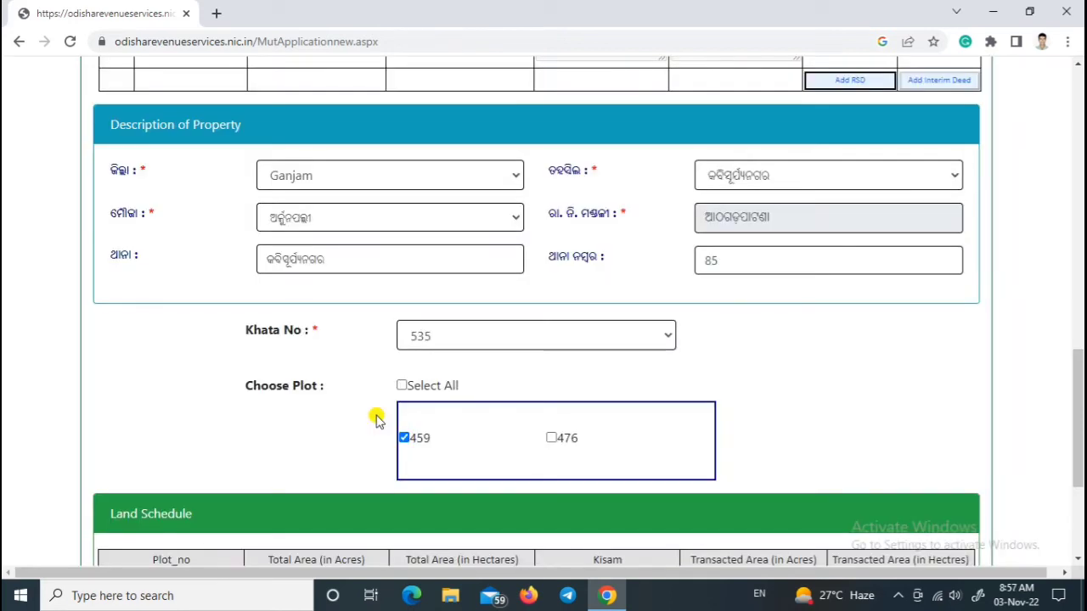
Enter 0.06 acres as the transacted area for plot 459 in the land schedule.
scroll(376, 421, "down", 3)
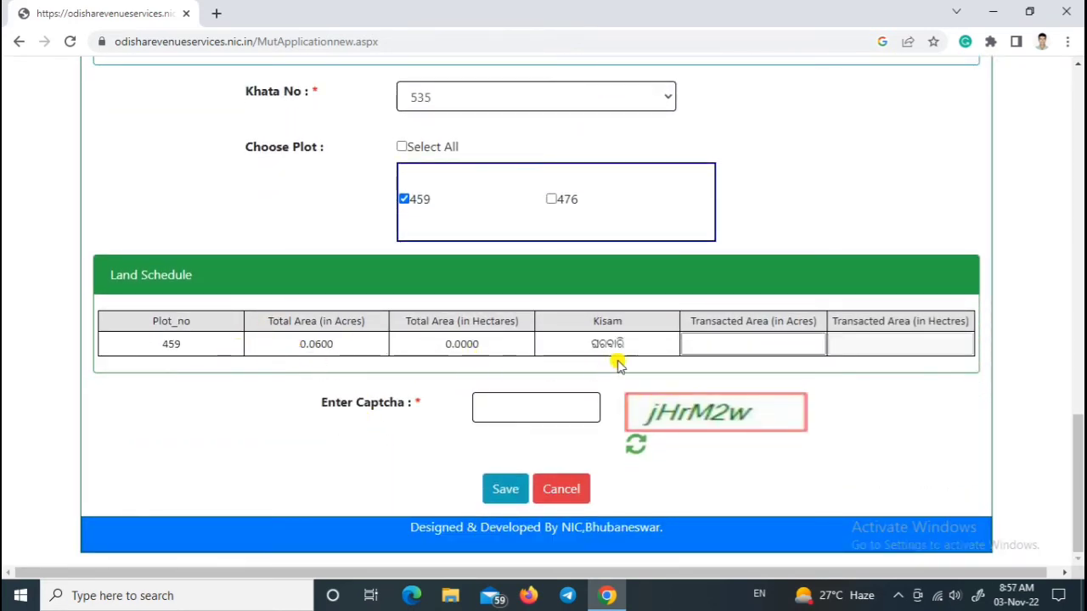
left_click_drag(360, 346, 291, 345)
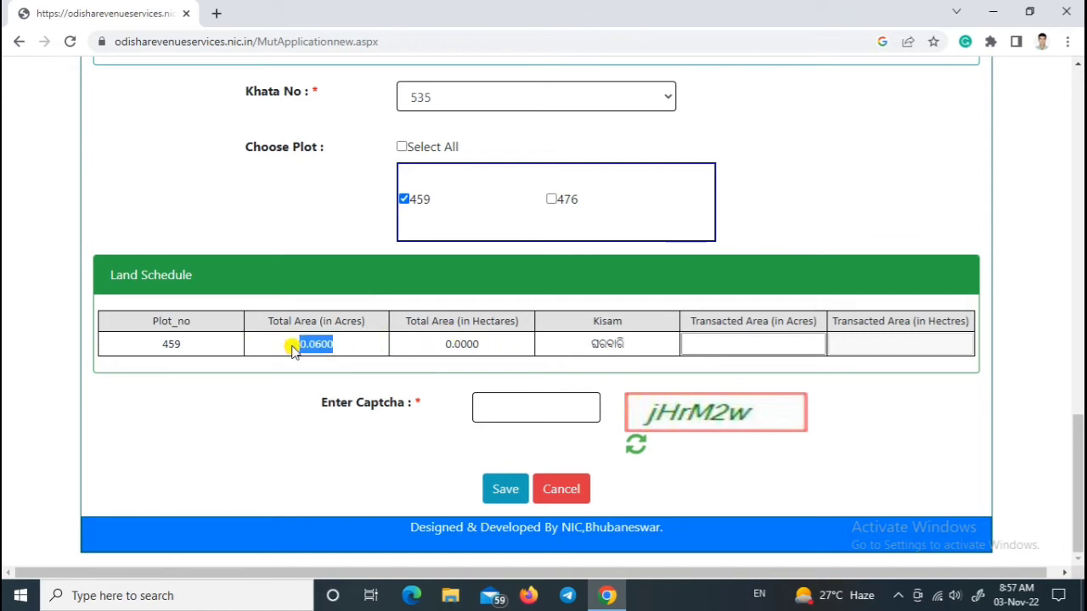
left_click(475, 343)
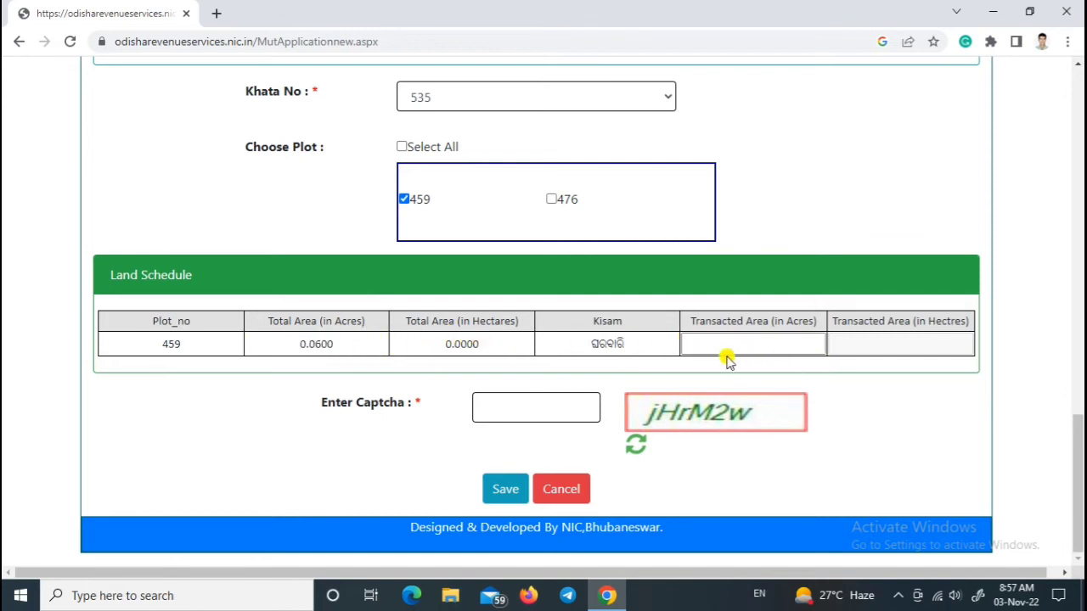
left_click_drag(639, 343, 576, 350)
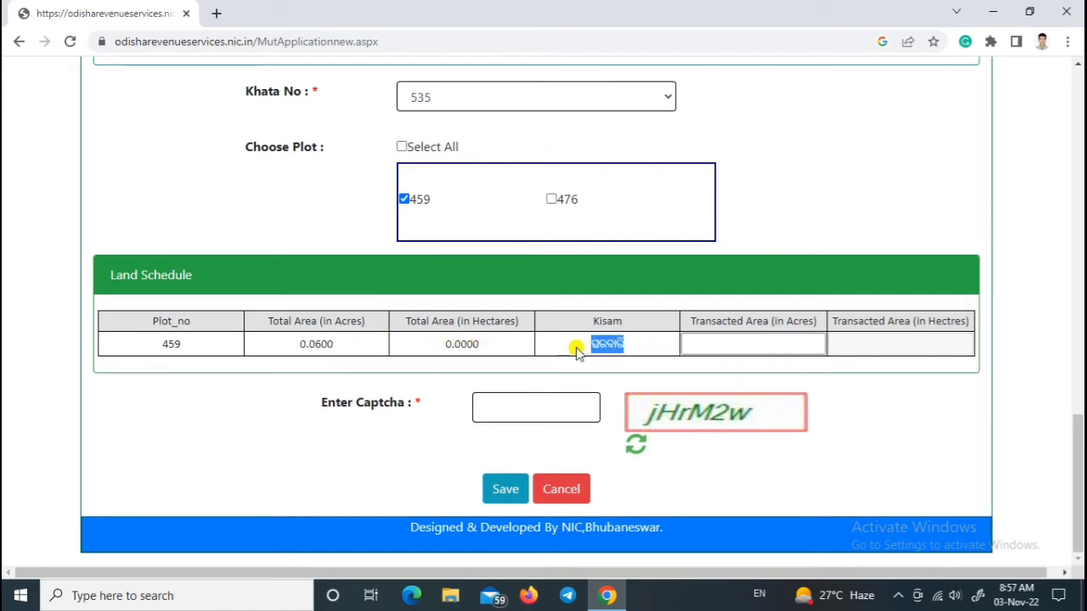
left_click(798, 344)
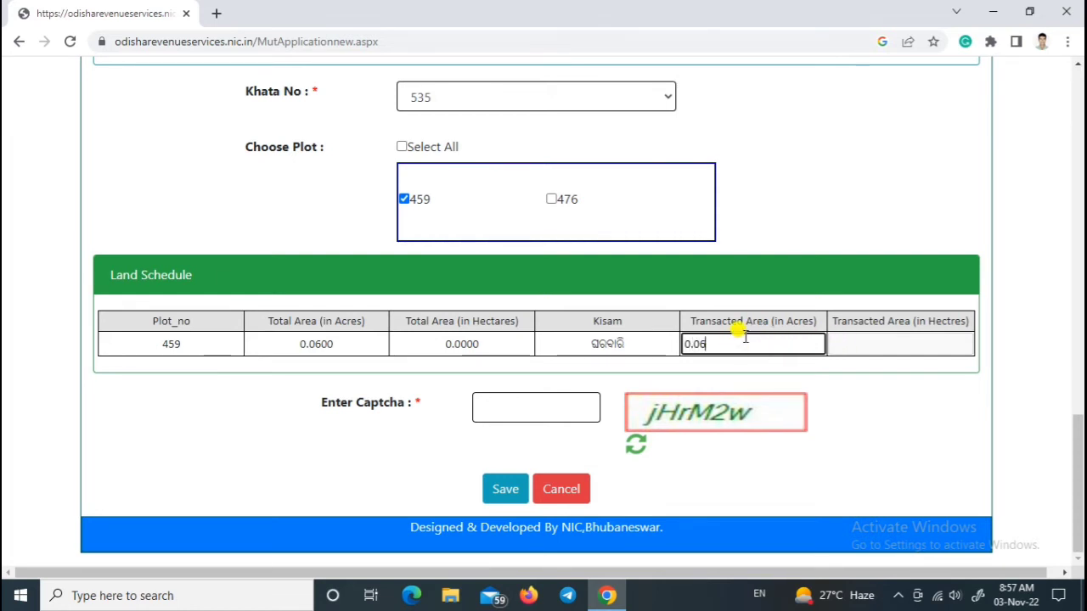
left_click(845, 346)
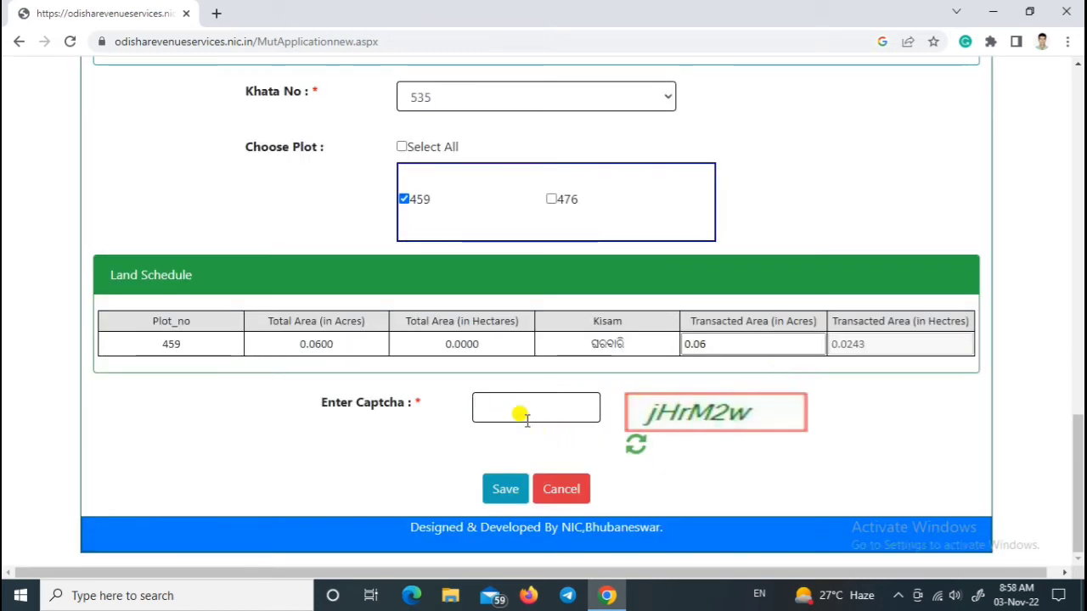
Enter the captcha and save the application with a transacted area of 0.010 acres for plot 459.
left_click(533, 405)
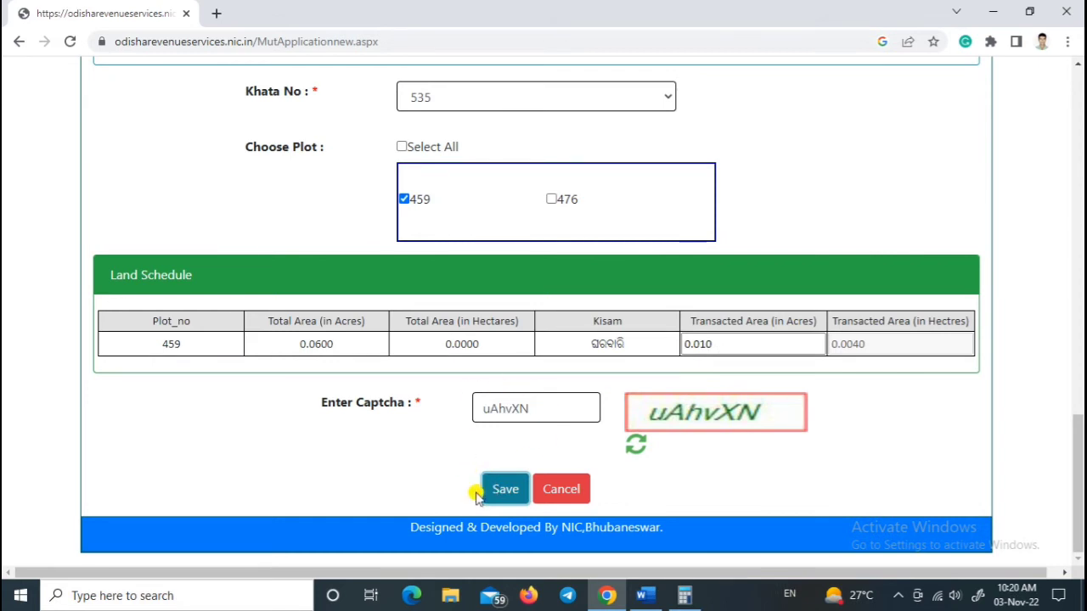
left_click(501, 490)
left_click(508, 491)
left_click(508, 491)
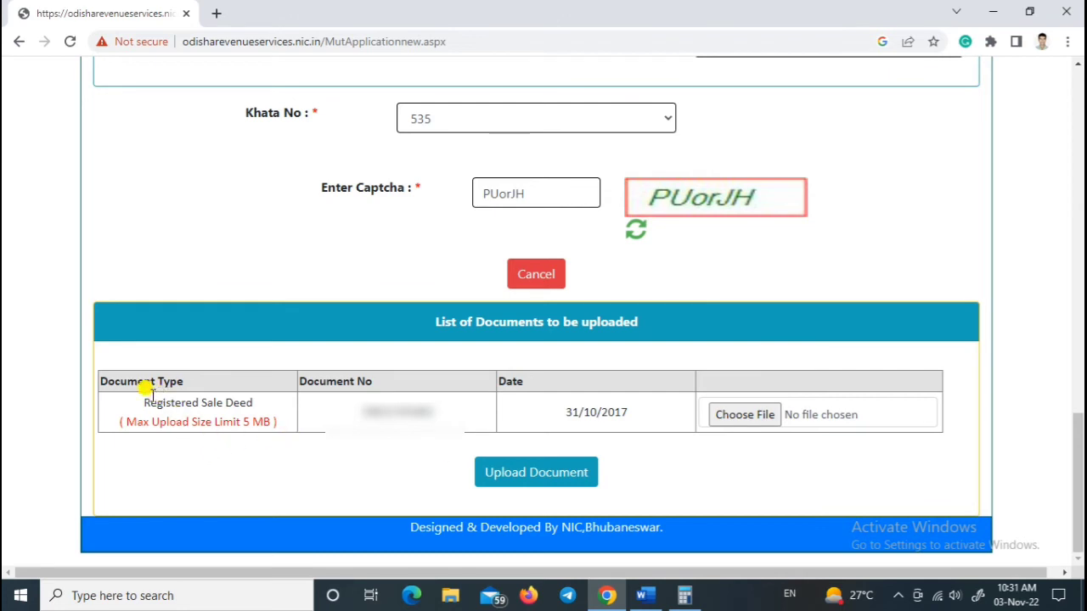
Attach the sale deed PDF from the Downloads folder as the Registered Sale Deed and upload it.
left_click_drag(645, 315, 425, 311)
left_click(644, 319)
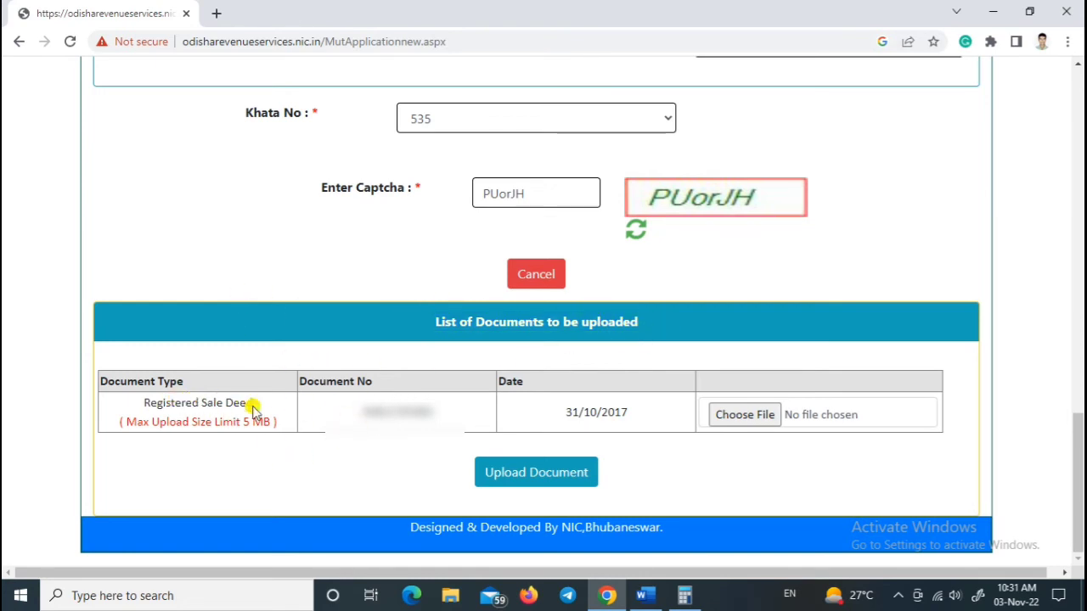
left_click_drag(260, 408, 136, 406)
left_click_drag(277, 425, 124, 421)
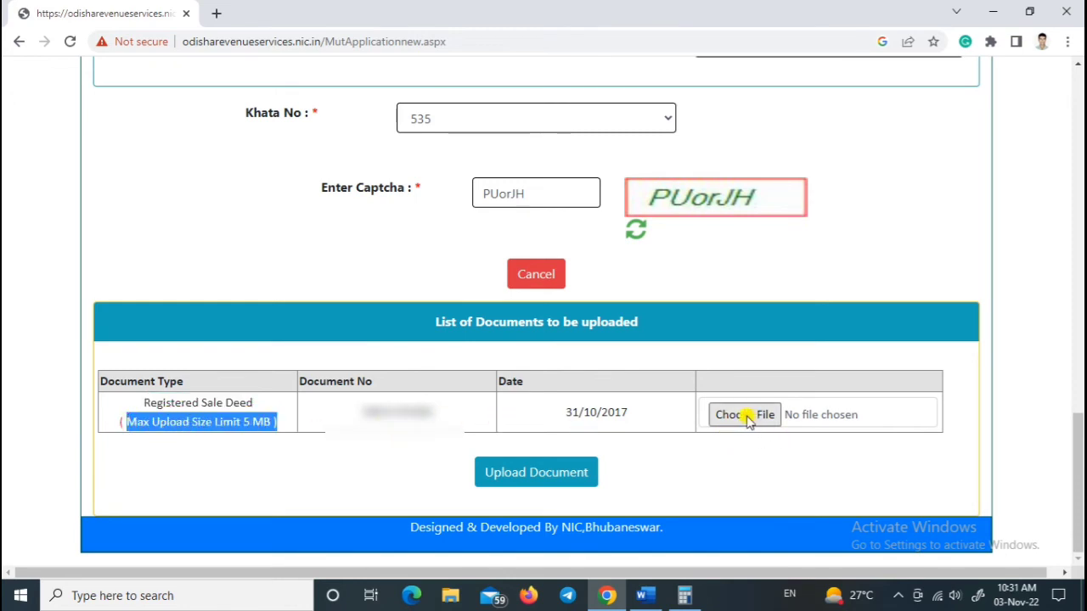
left_click(651, 413)
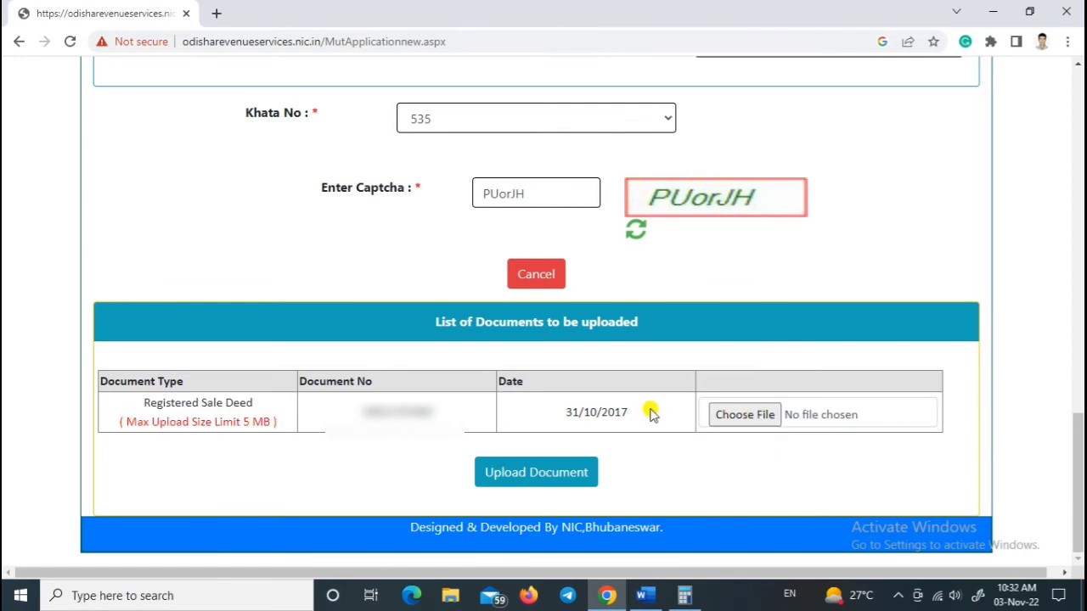
left_click(741, 418)
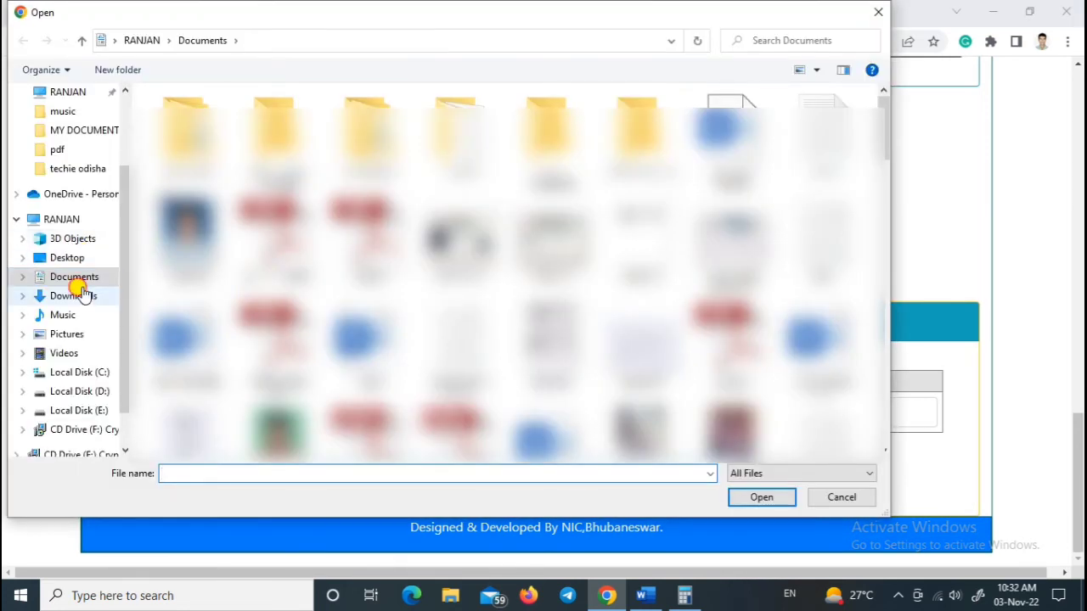
left_click(83, 294)
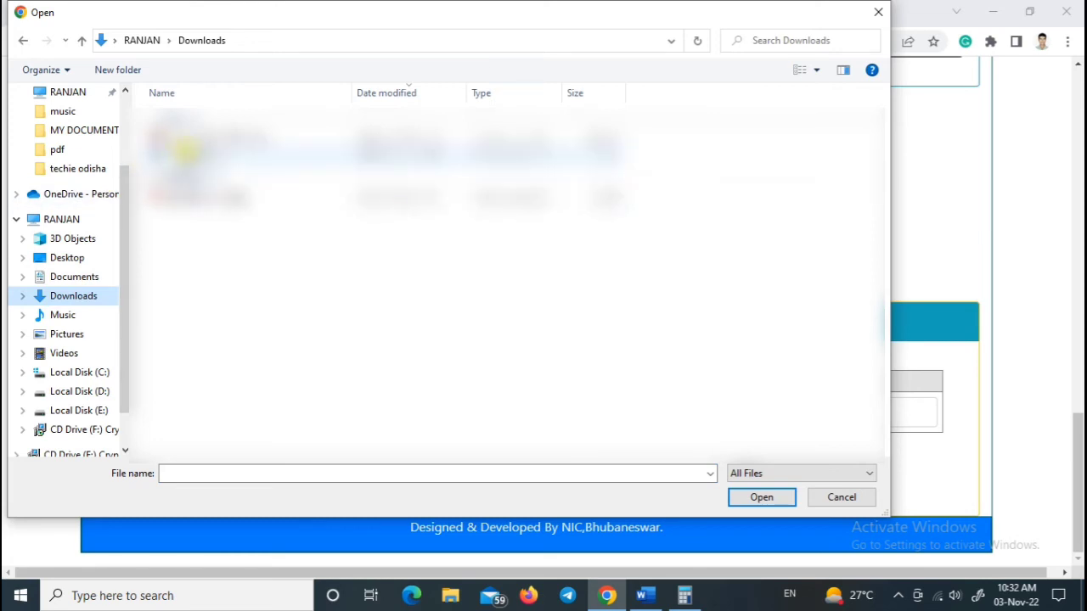
left_click(186, 149)
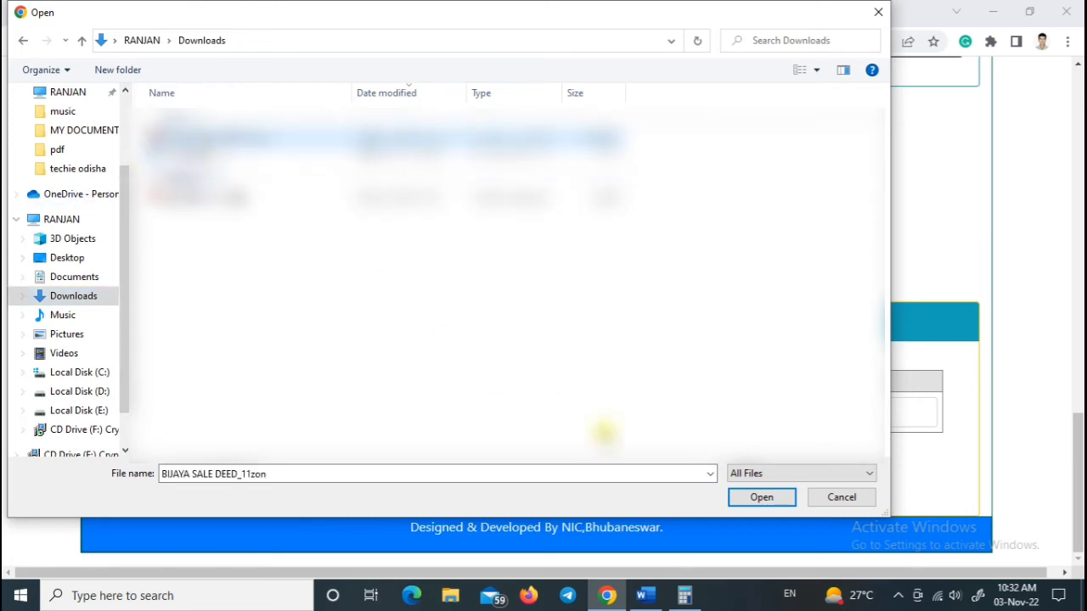
left_click(734, 496)
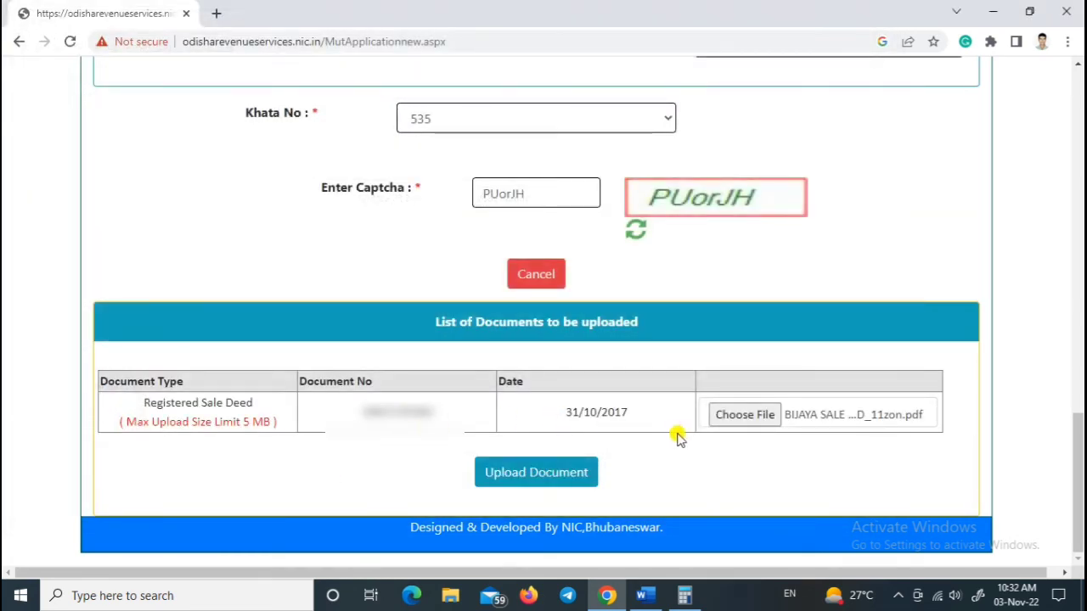
left_click(537, 476)
Review the filled-in application and examine the application, demarcation, speed post and user fees and their total.
scroll(287, 420, "up", 15)
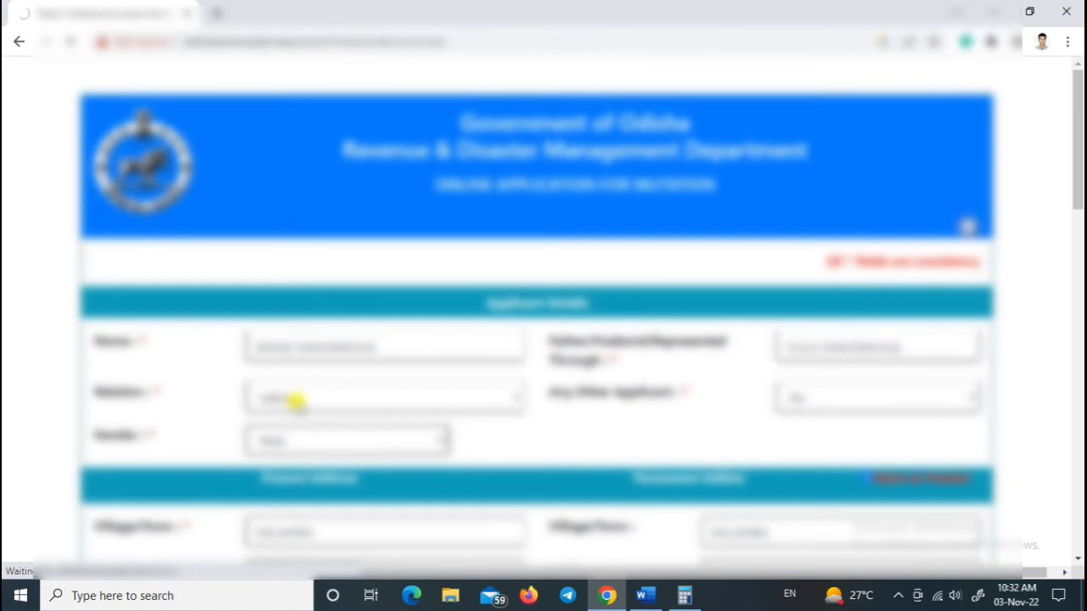
scroll(295, 403, "down", 15)
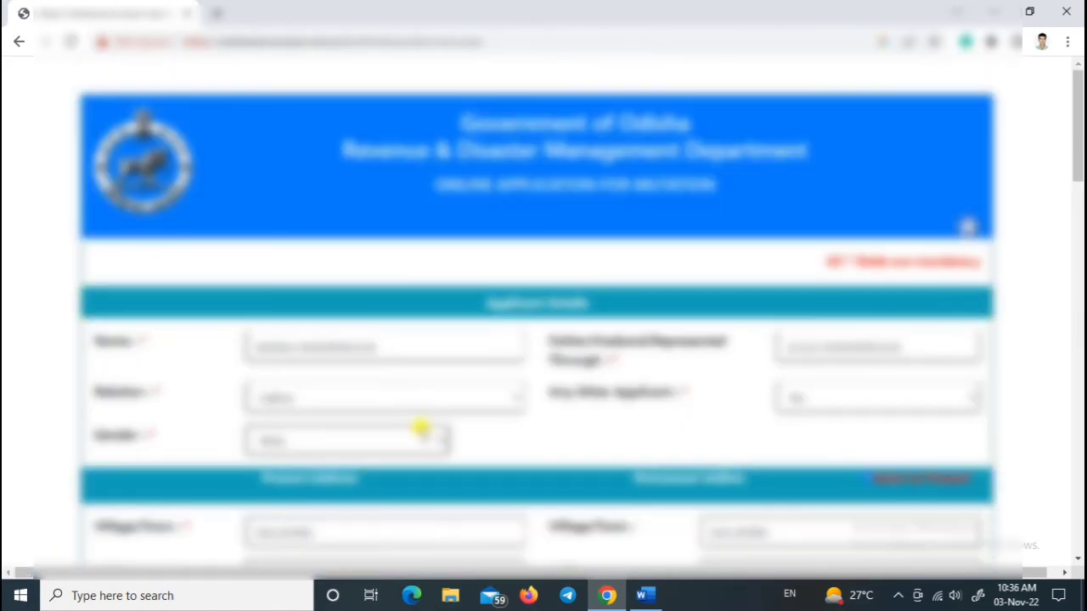
scroll(507, 416, "down", 15)
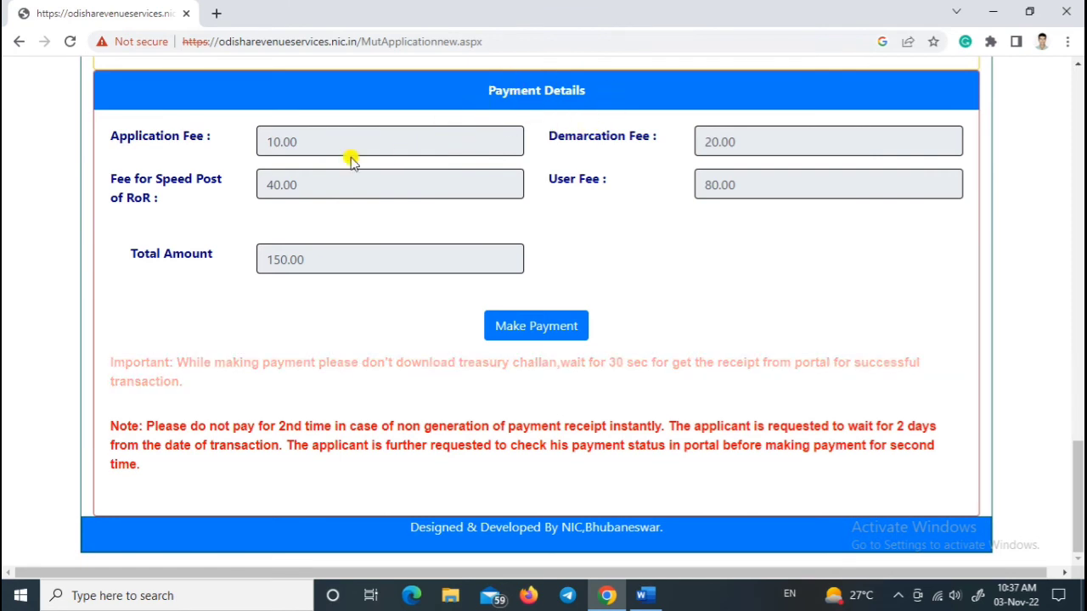
left_click_drag(310, 143, 263, 142)
left_click_drag(762, 145, 688, 143)
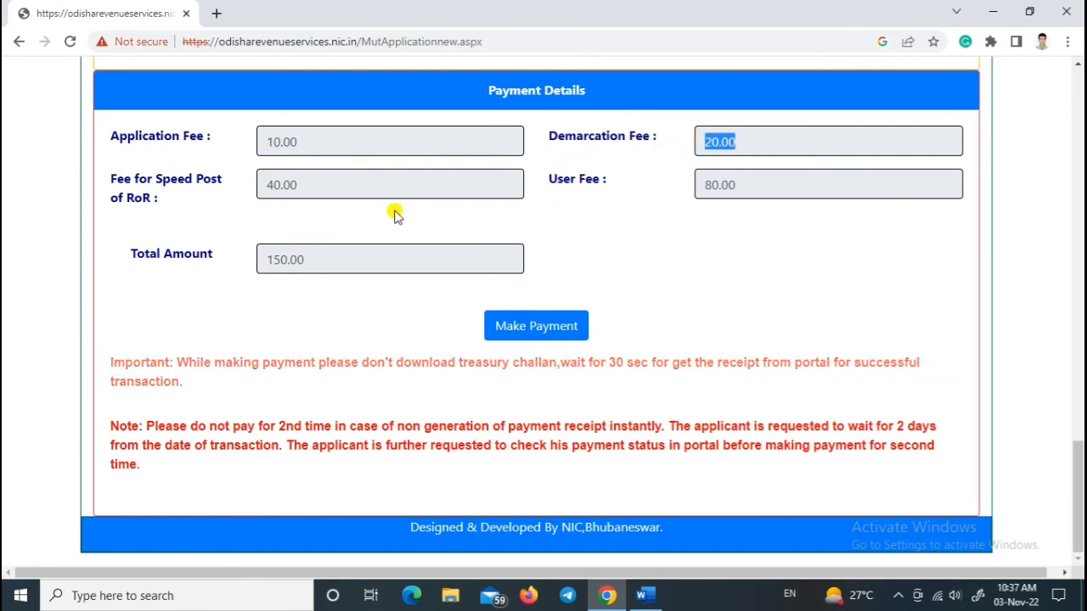
left_click_drag(327, 185, 272, 184)
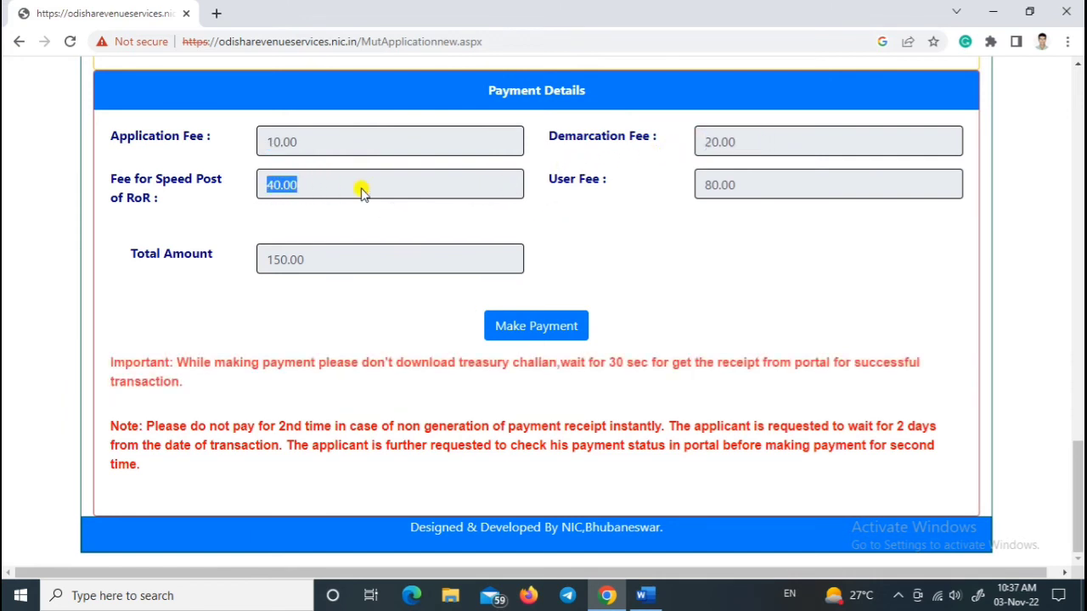
left_click_drag(790, 190, 691, 178)
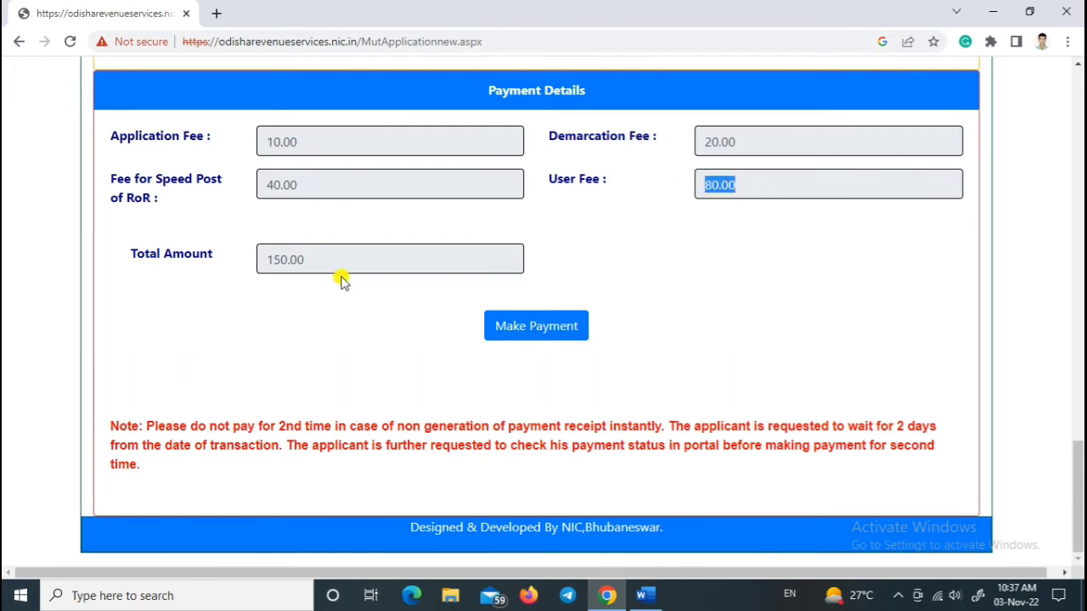
left_click_drag(310, 260, 210, 260)
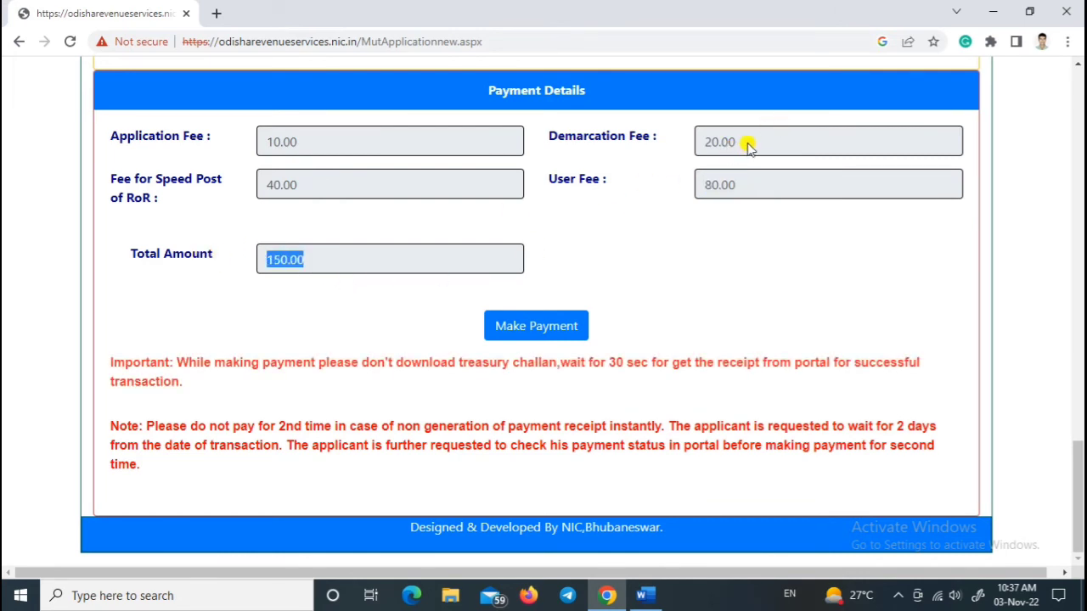
left_click_drag(742, 145, 691, 143)
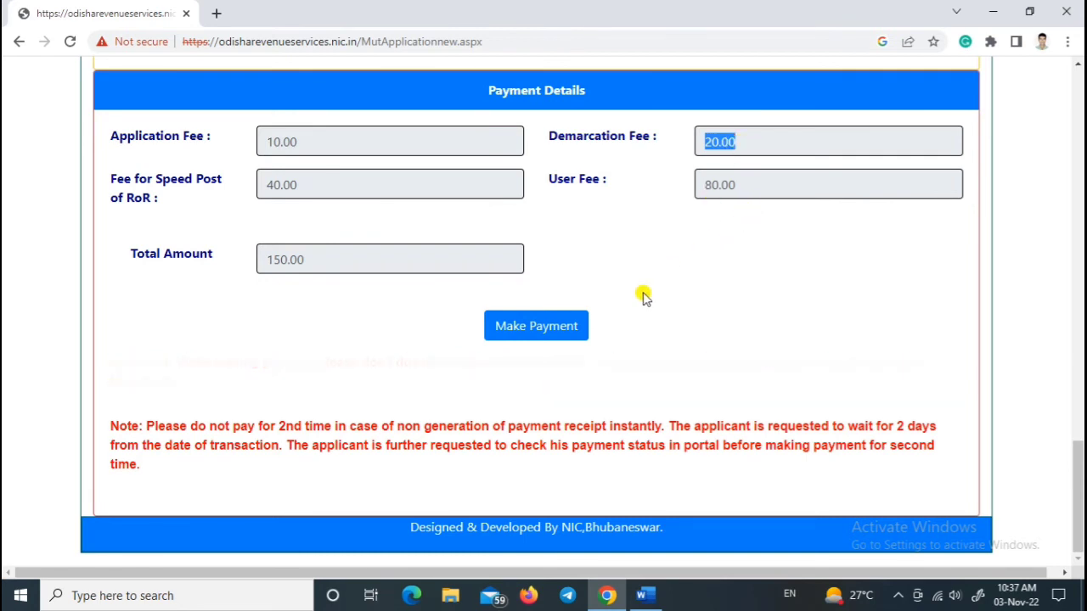
Start the fee payment and confirm the challan details on the Odisha treasury e-challan site.
left_click(535, 329)
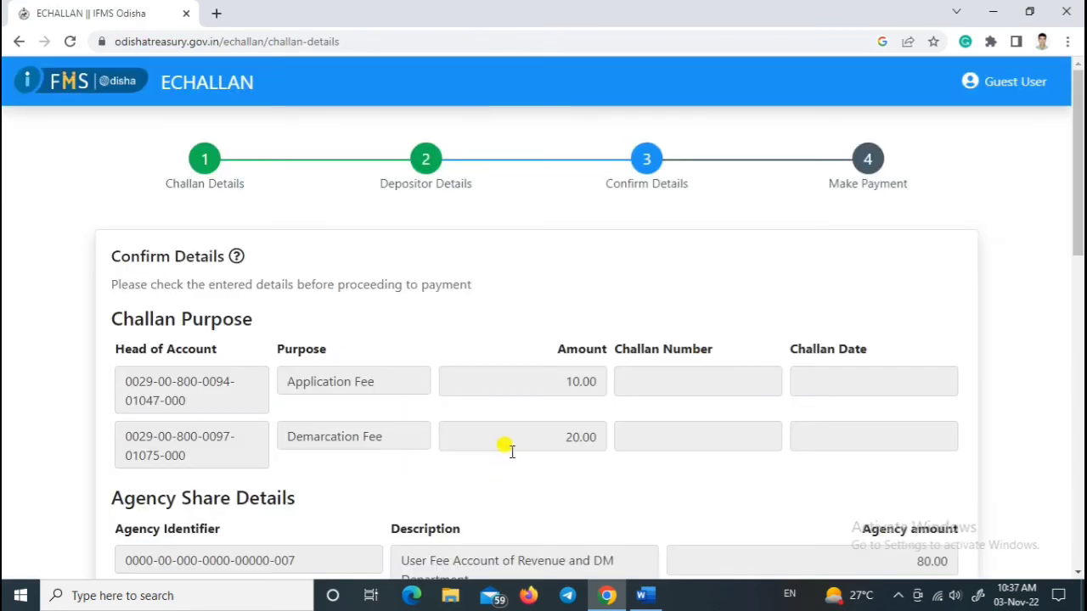
scroll(509, 451, "down", 10)
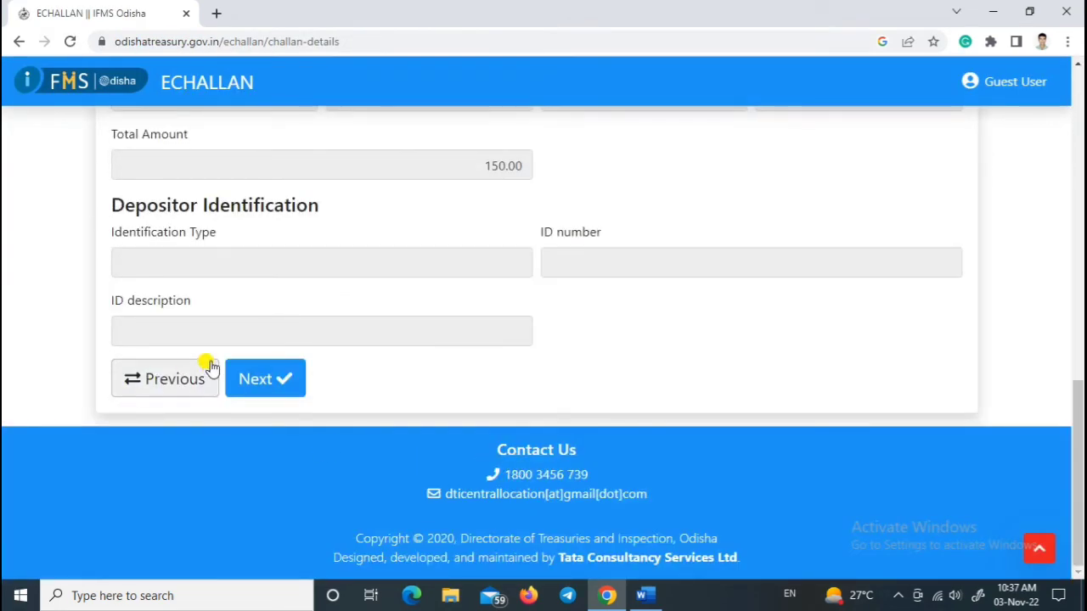
left_click(278, 380)
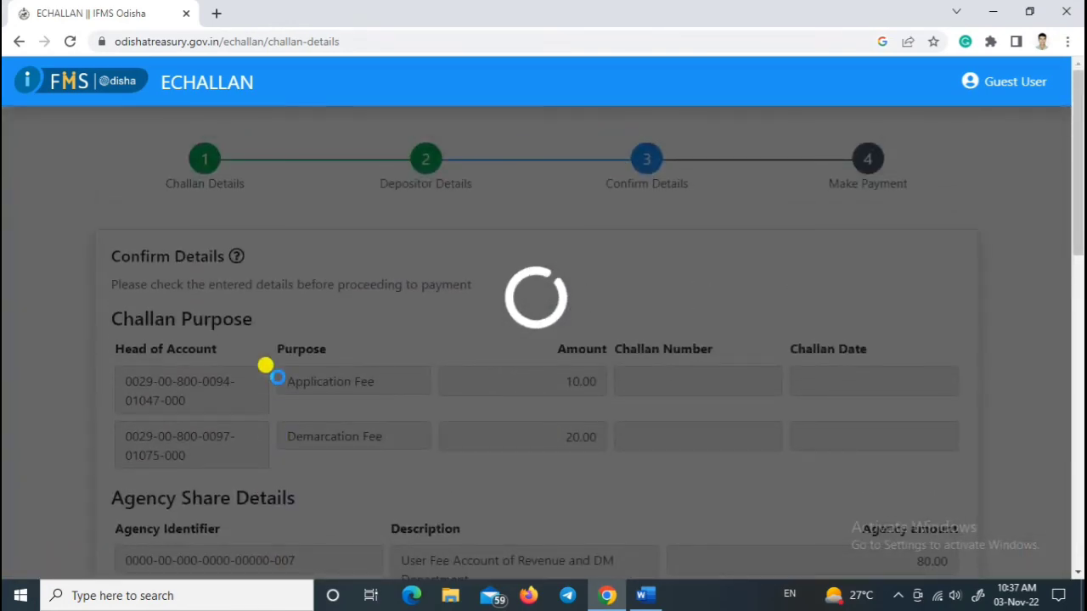
Choose UPI payment through the Axis Bank CCAvenue Payment Gateway and accept the portal's terms and conditions.
scroll(306, 381, "down", 4)
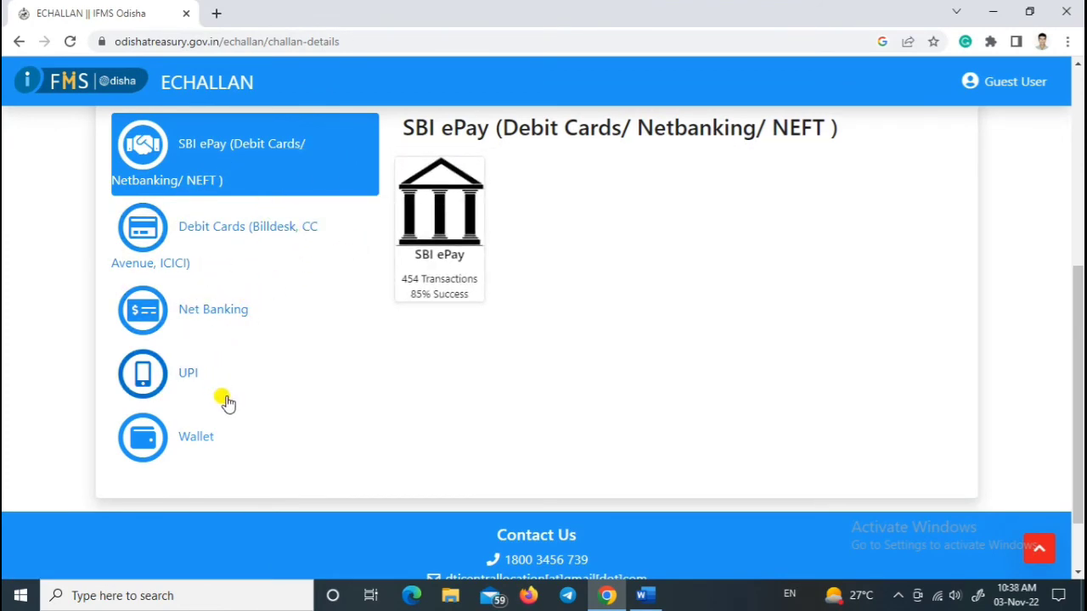
left_click(182, 371)
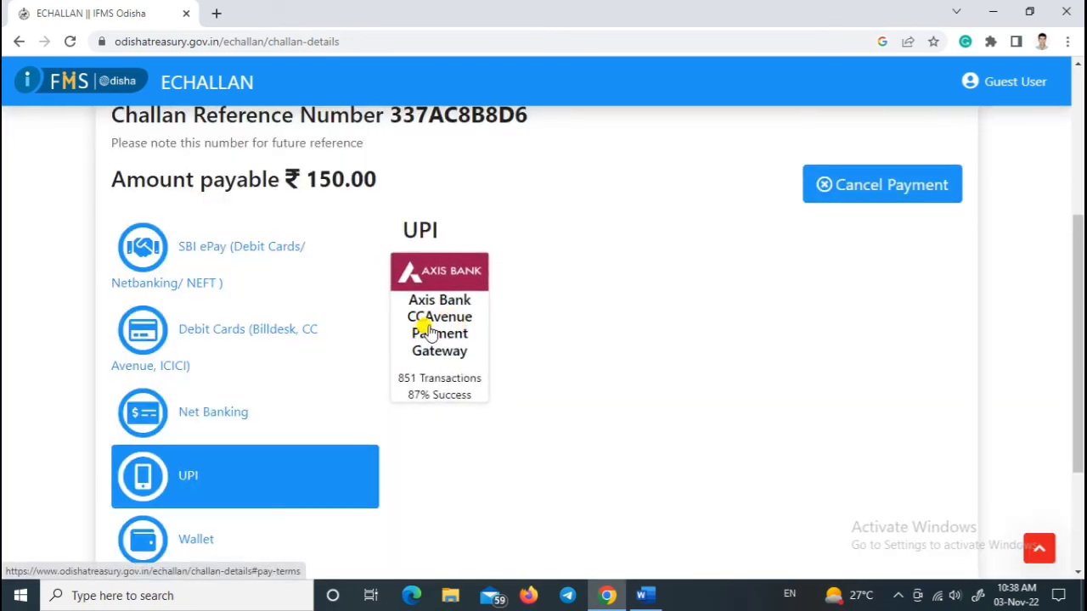
left_click(430, 332)
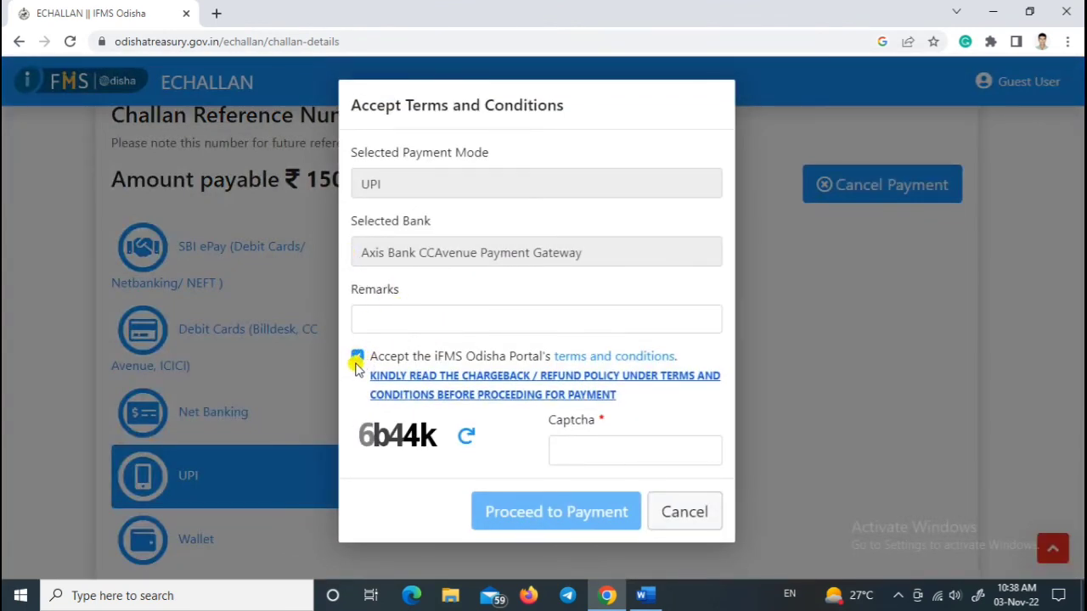
Enter the payment captcha, proceed to payment and agree to be redirected to the payment gateway.
left_click(599, 452)
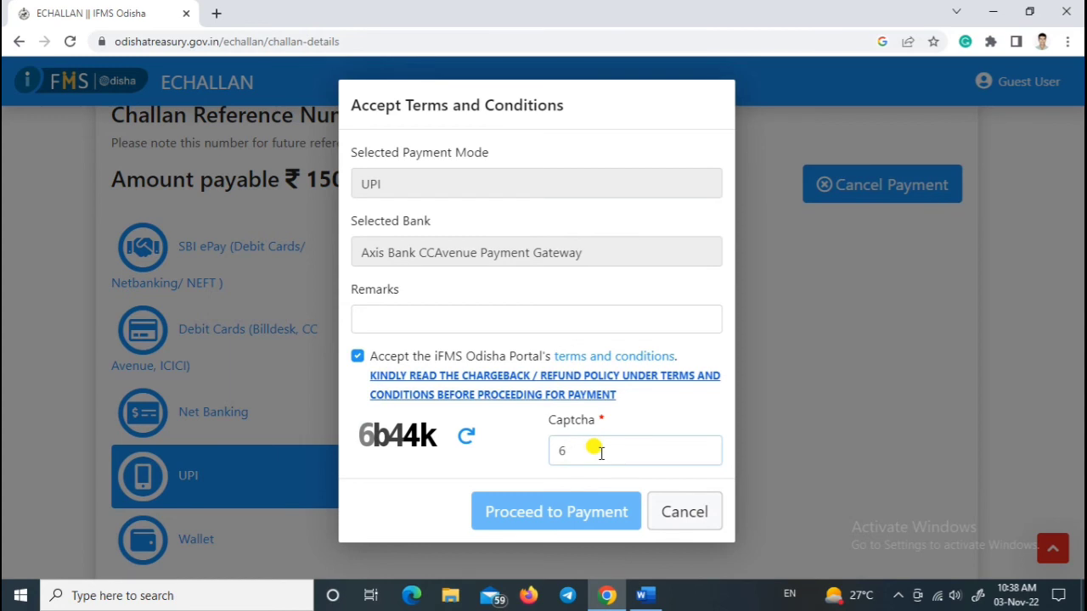
type("6b44k")
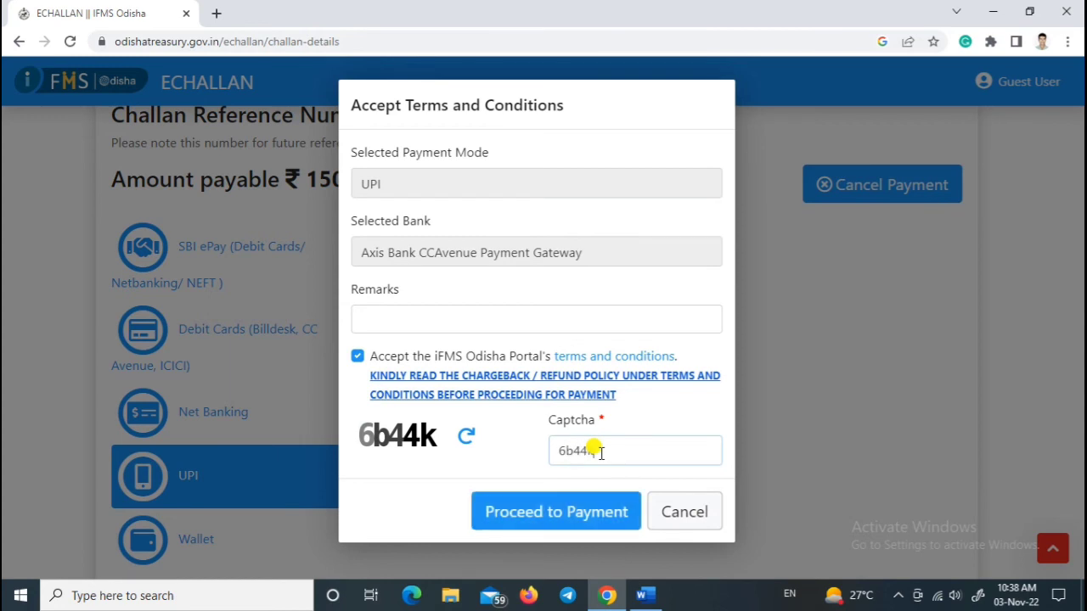
left_click(553, 515)
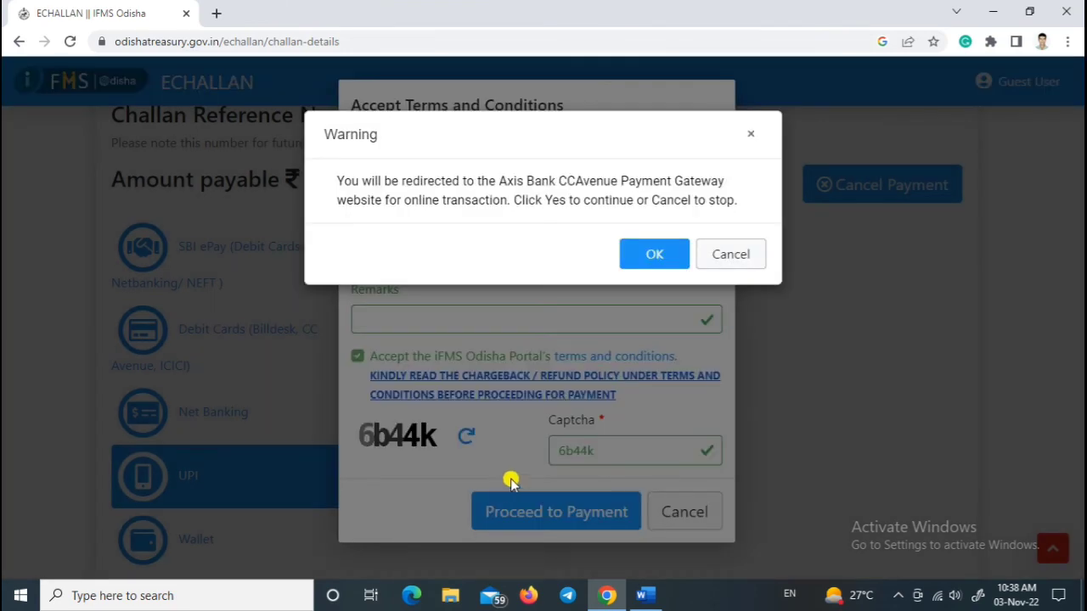
left_click(654, 260)
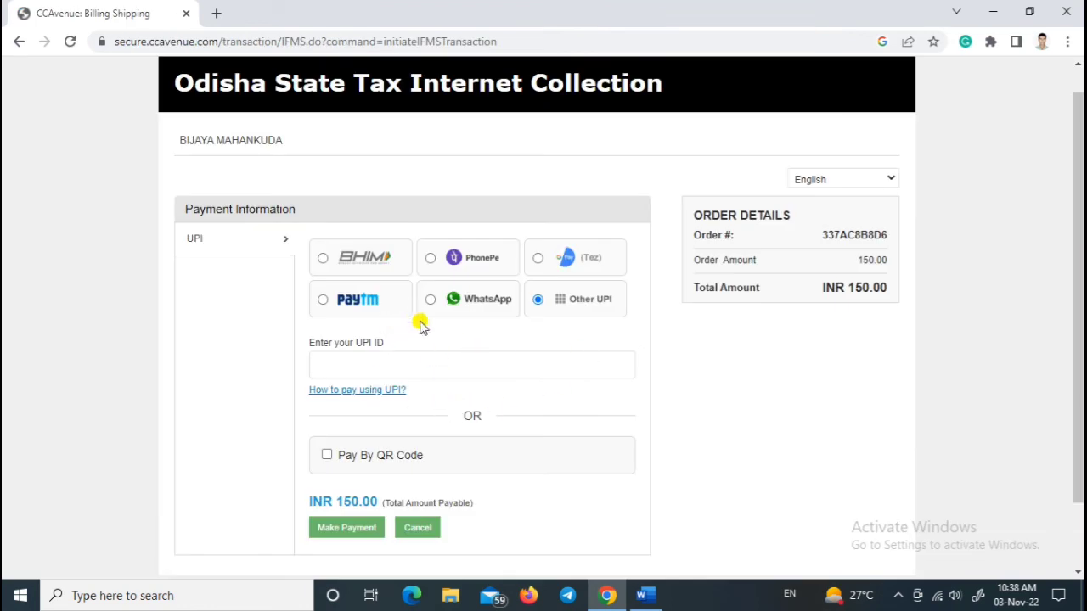
Choose to pay by QR code instead of entering a UPI ID.
scroll(410, 352, "down", 1)
left_click(353, 282)
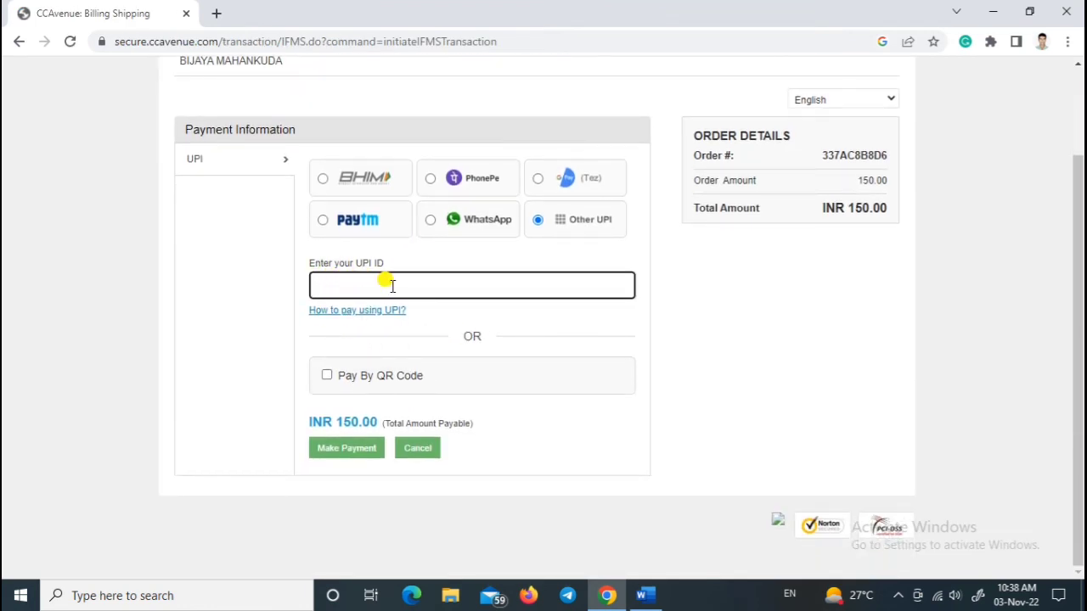
left_click(326, 377)
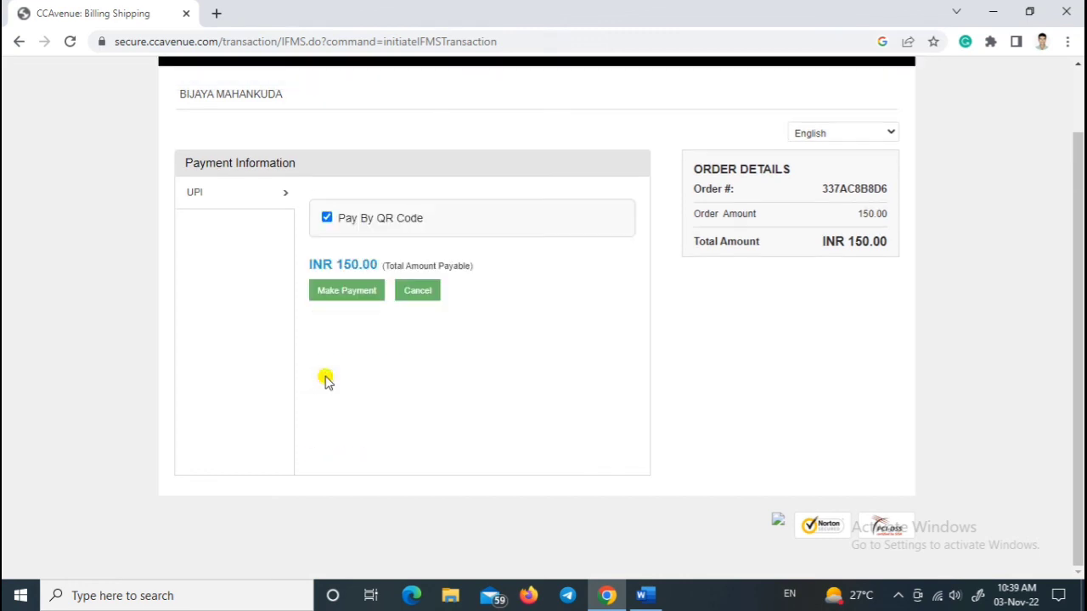
Pay the INR 150.00 fee by QR code and return immediately to the iFMS Odisha portal, dismissing the alert shown there.
left_click(353, 292)
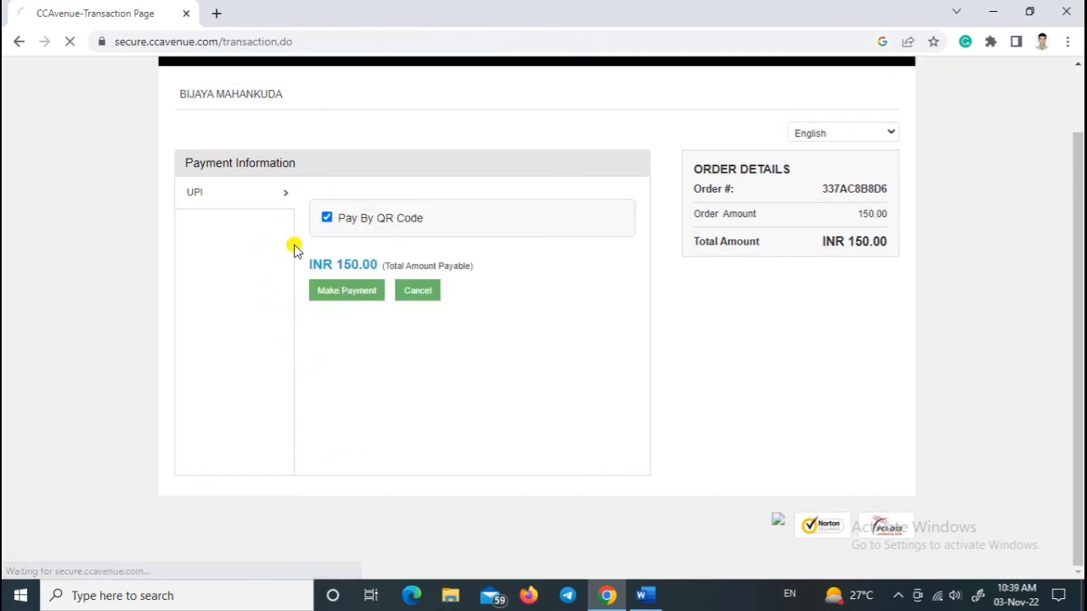
scroll(488, 399, "down", 1)
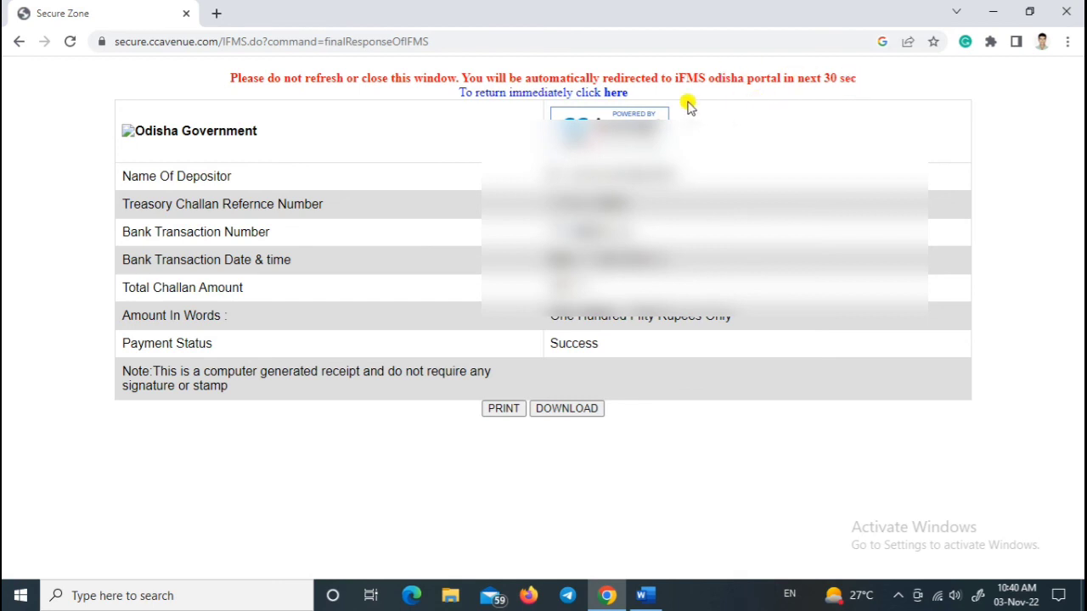
left_click(616, 93)
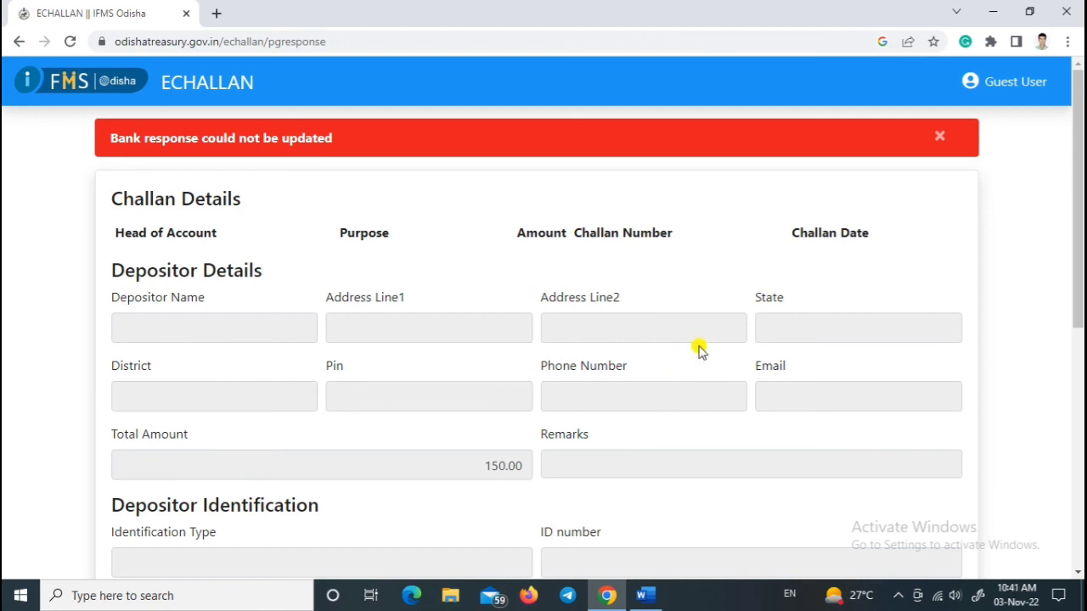
left_click(941, 138)
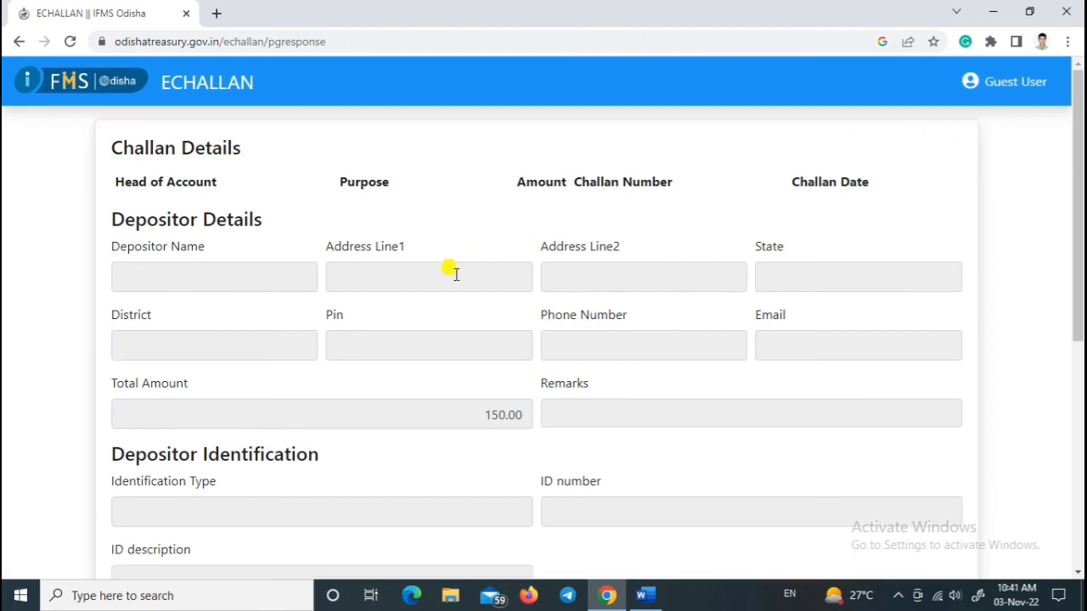
scroll(425, 371, "down", 5)
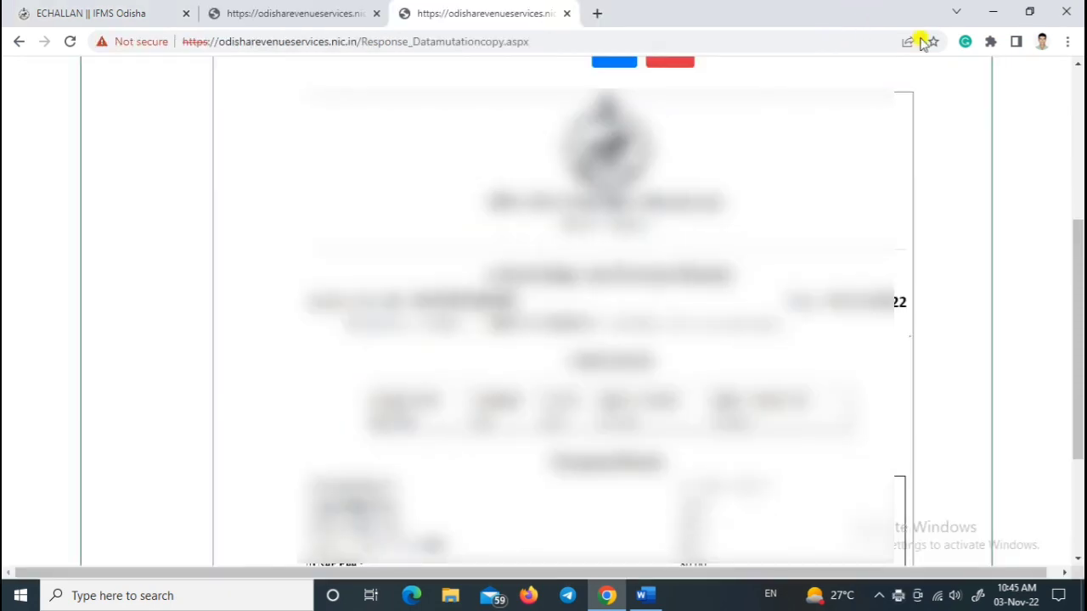
Review the mutation application acknowledgement issued by the Office of the Tahasildar, Kabisuryanagar.
scroll(718, 218, "down", 2)
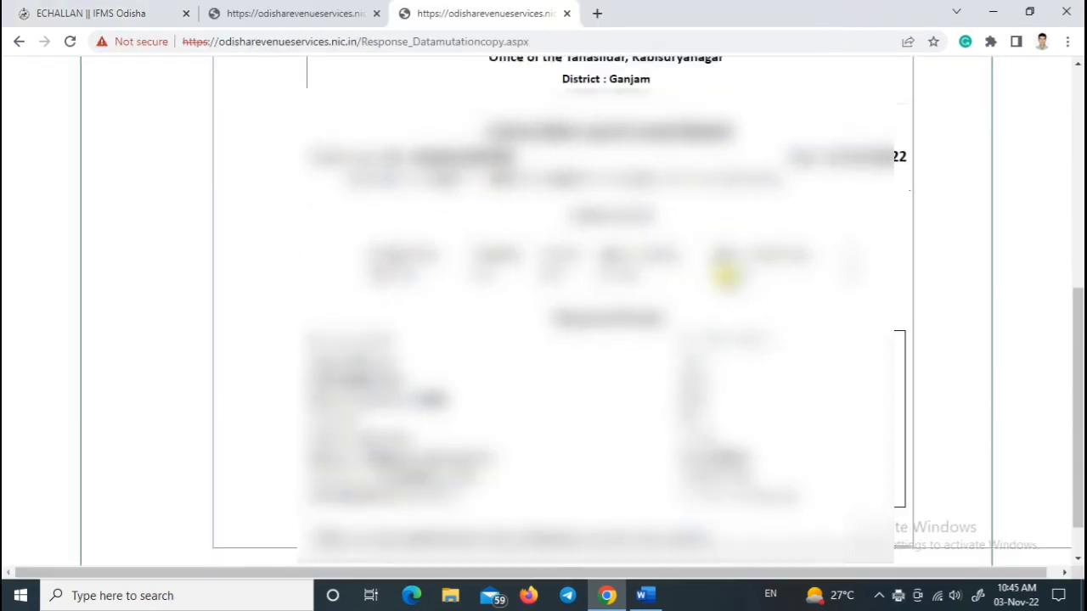
scroll(653, 271, "up", 4)
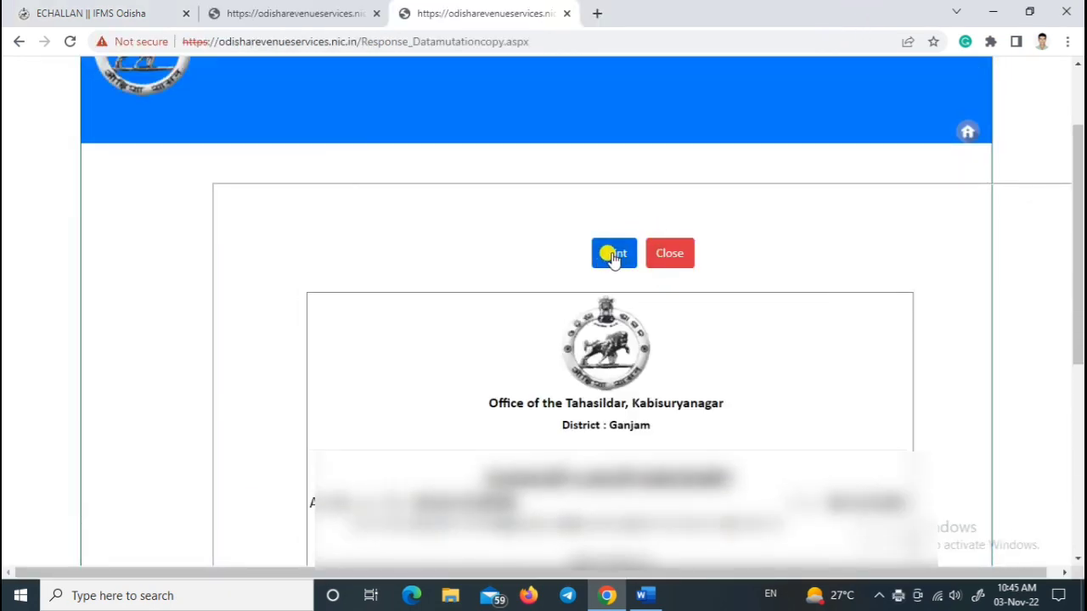